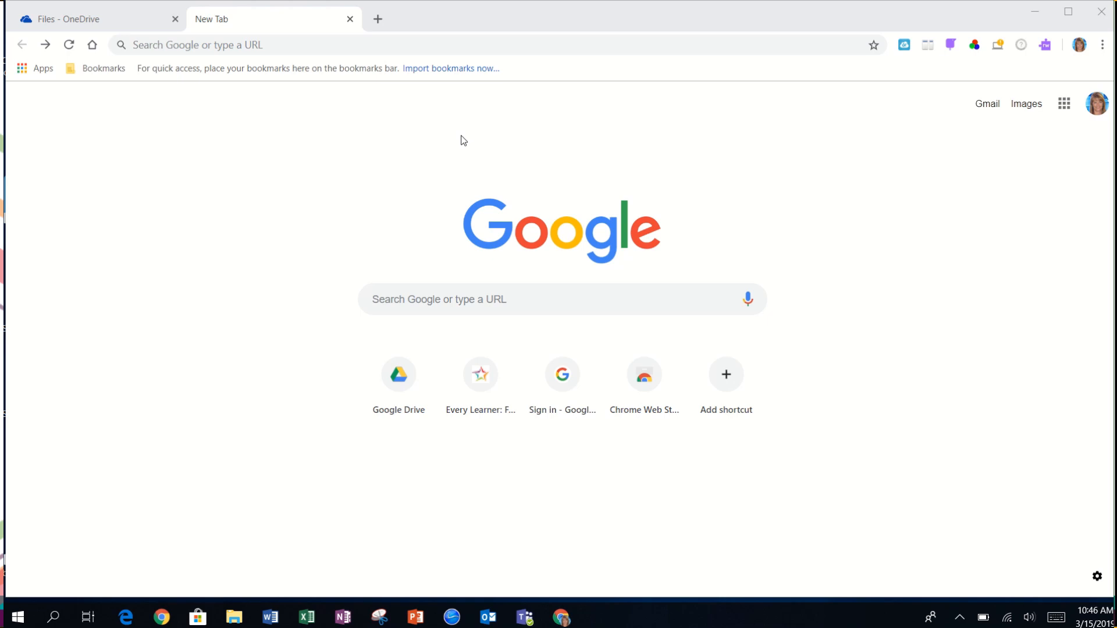
Open Google Drive from the Google apps on the new tab page
{"action": "left_click", "coordinate": [1063, 106]}
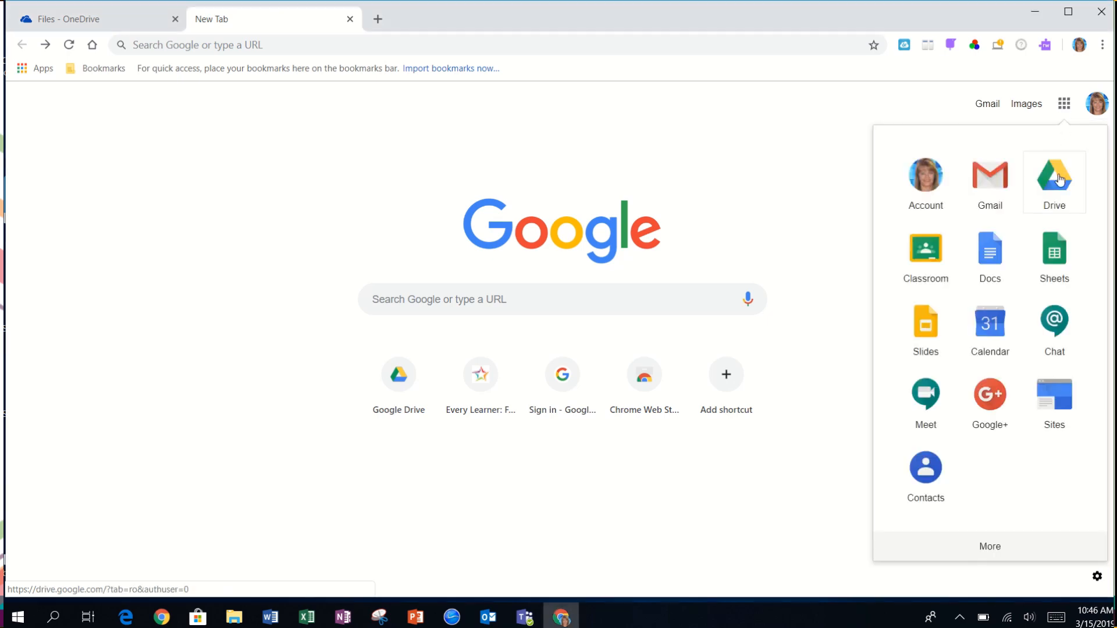
{"action": "left_click", "coordinate": [1055, 178]}
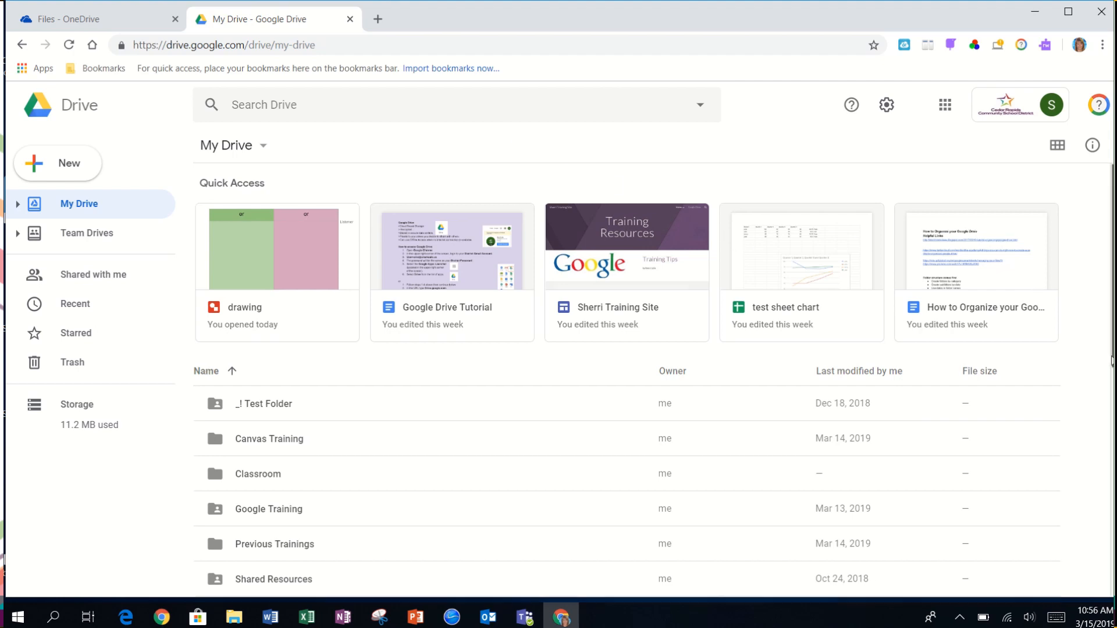
Preview the file named drawing in My Drive, then return to the file list
{"action": "left_click_drag", "start_coordinate": [1112, 359], "coordinate": [1102, 507]}
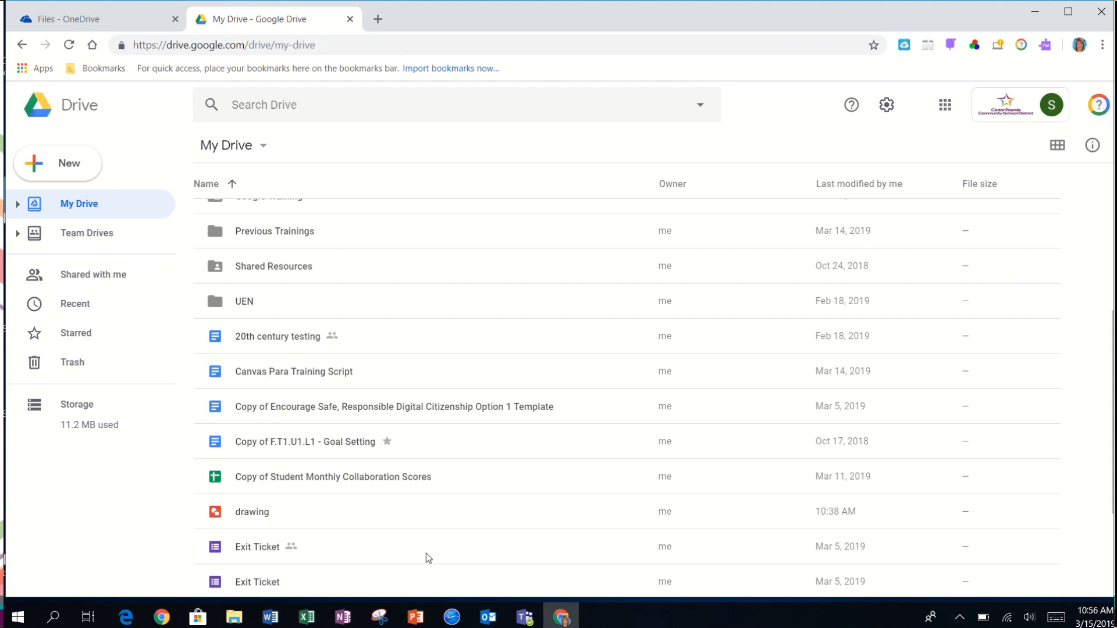
{"action": "left_click", "coordinate": [251, 519]}
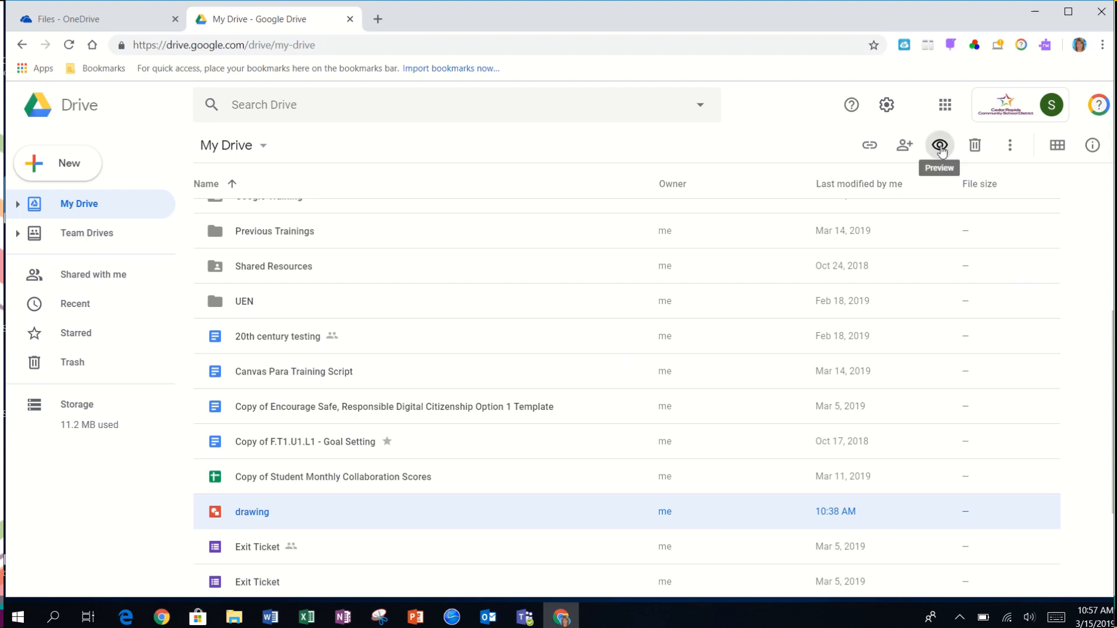
{"action": "left_click", "coordinate": [941, 147]}
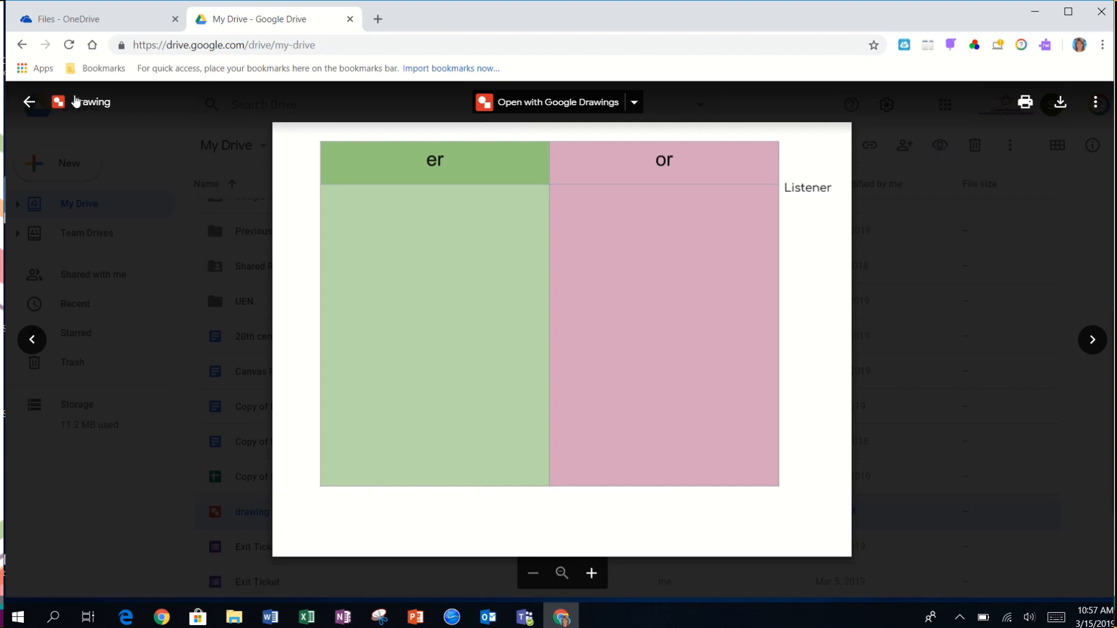
{"action": "left_click", "coordinate": [24, 105]}
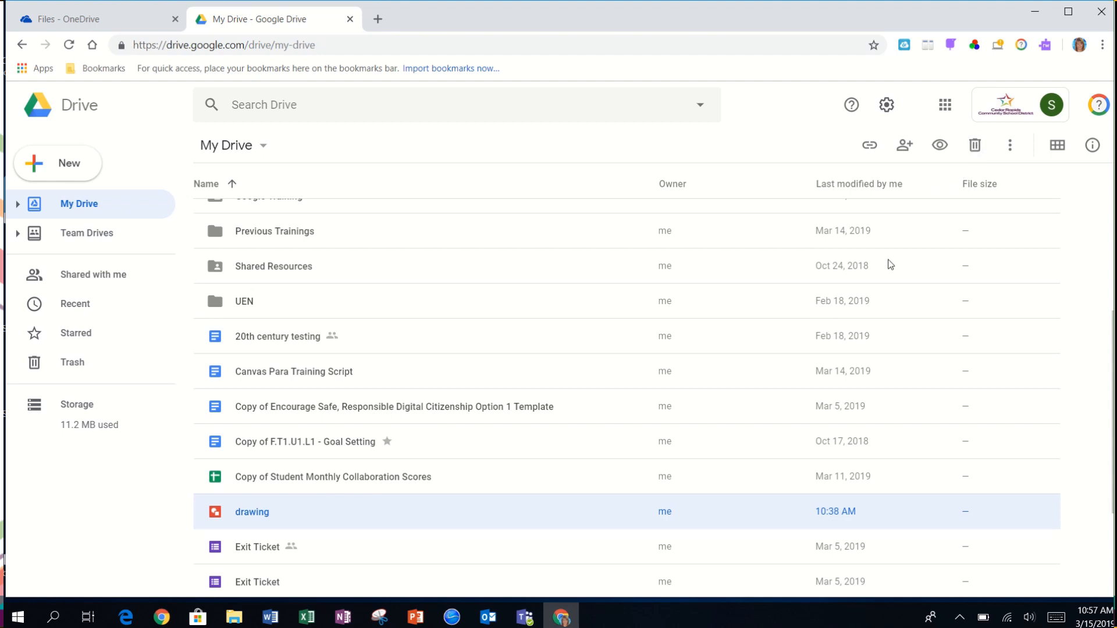
Rename the file drawing to "drawing er and or"
{"action": "right_click", "coordinate": [325, 515]}
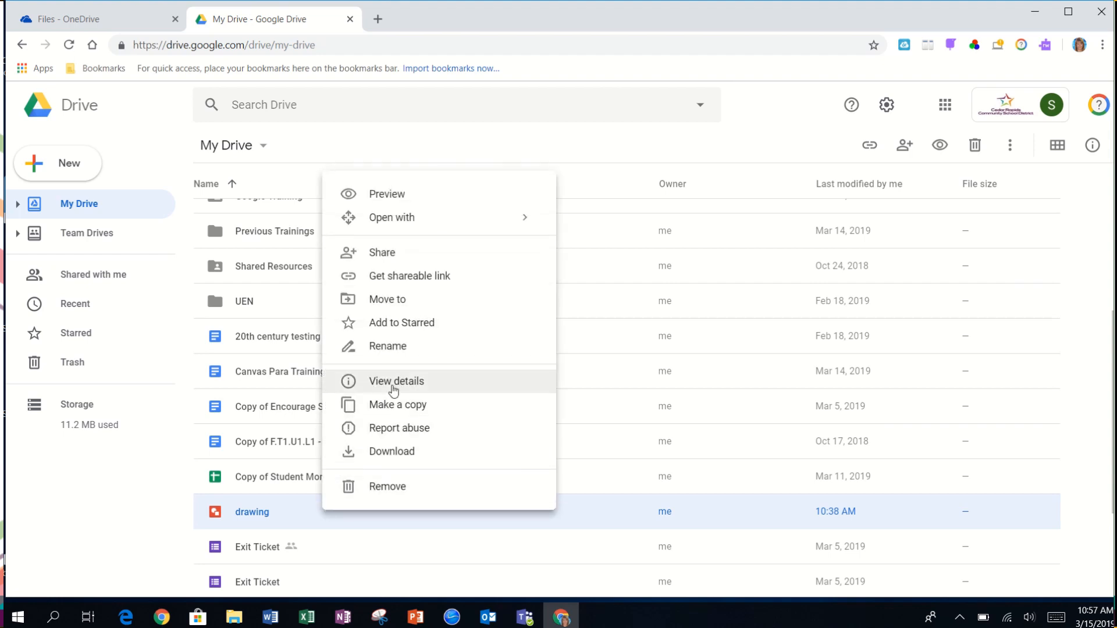
{"action": "left_click", "coordinate": [398, 347]}
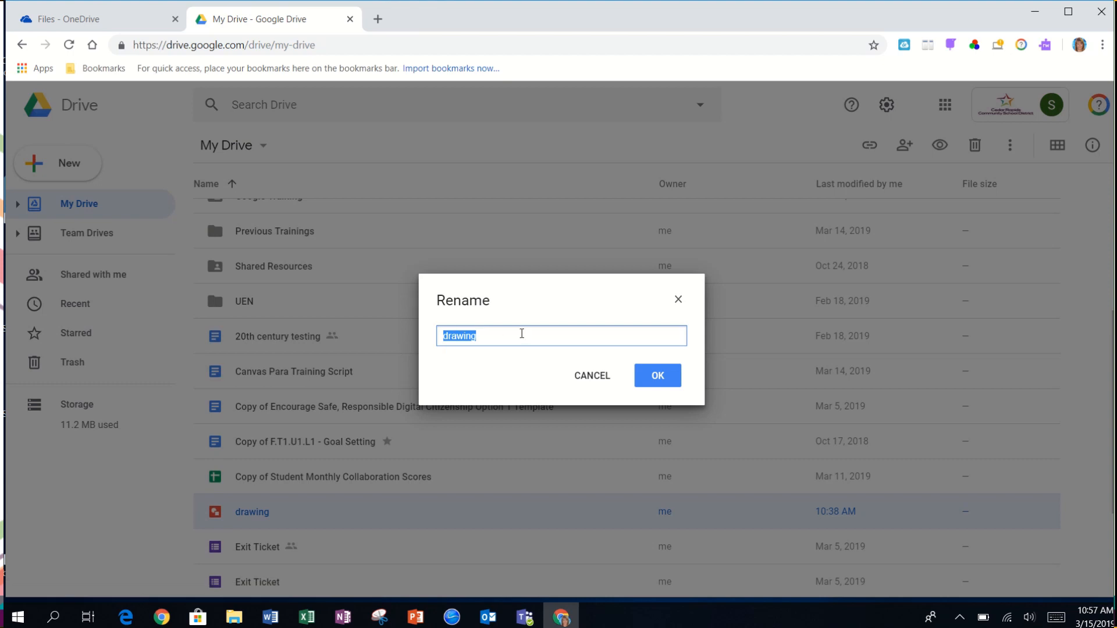
{"action": "left_click", "coordinate": [501, 343]}
{"action": "type", "text": "er and or"}
{"action": "left_click", "coordinate": [659, 377]}
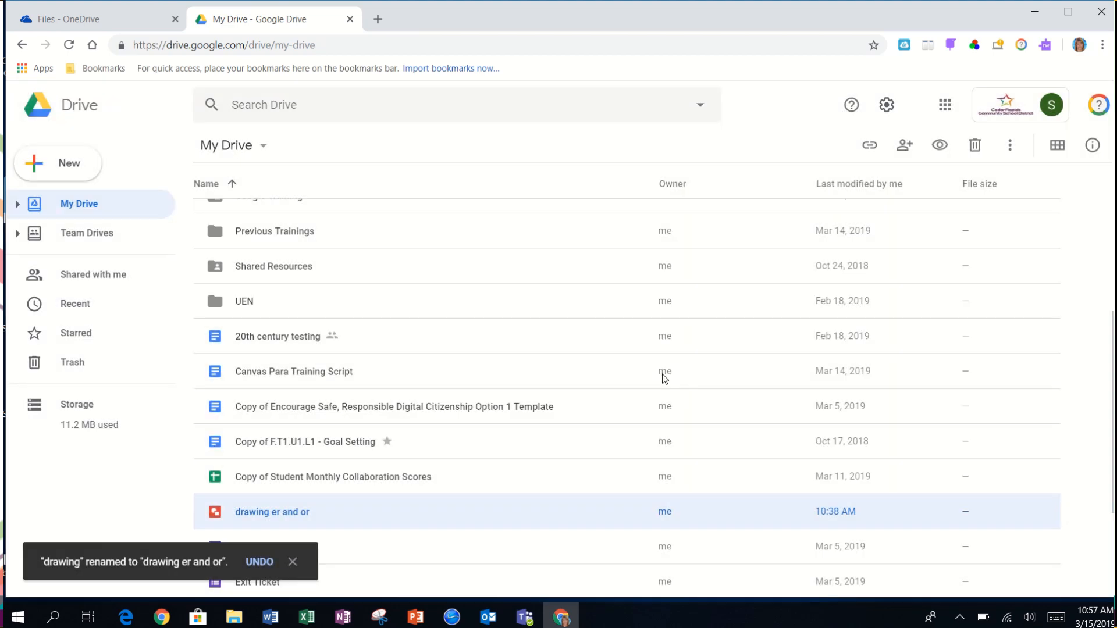
Move the file "drawing er and or" into a new My Drive folder named Practice
{"action": "right_click", "coordinate": [315, 510]}
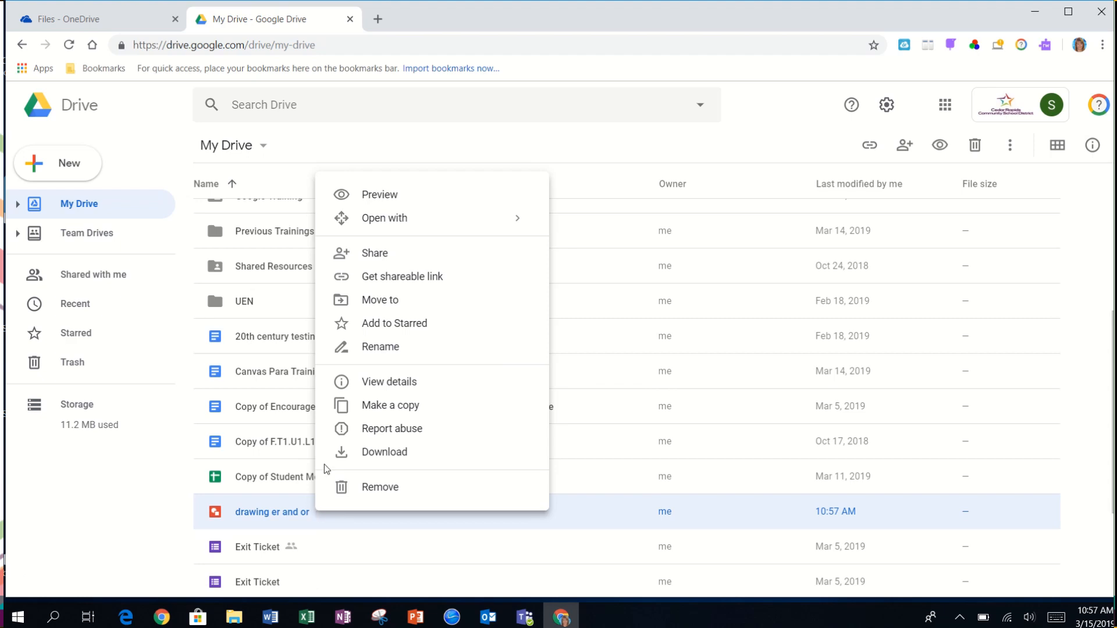
{"action": "left_click", "coordinate": [385, 305]}
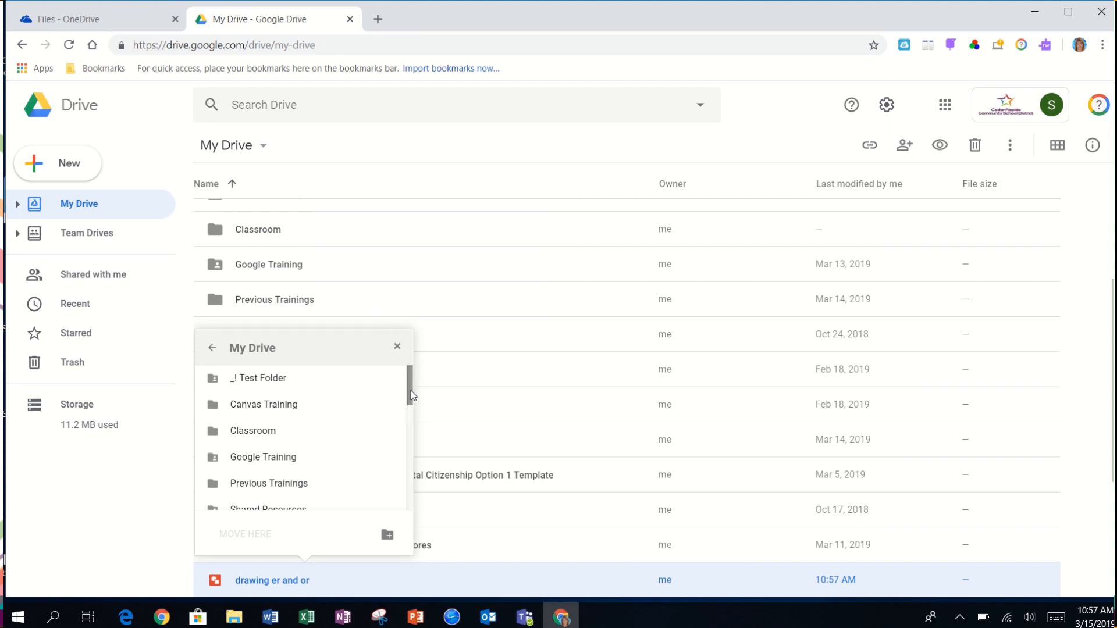
{"action": "left_click_drag", "start_coordinate": [410, 390], "coordinate": [403, 426]}
{"action": "scroll", "coordinate": [403, 426], "scroll_direction": "up", "scroll_amount": 3}
{"action": "left_click", "coordinate": [387, 537]}
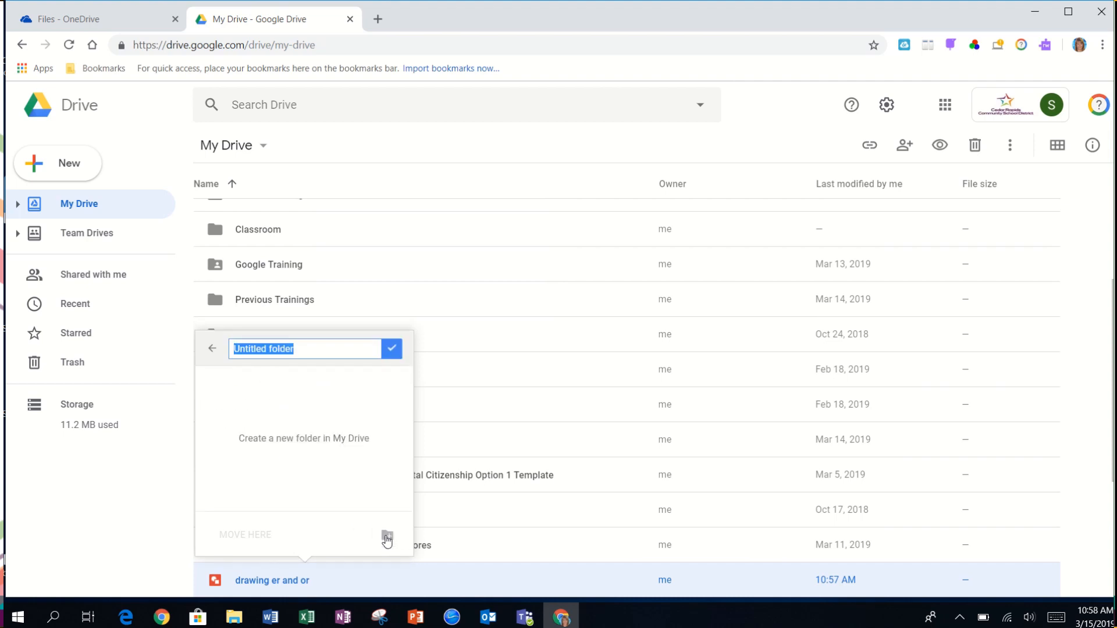
{"action": "type", "text": "Practice"}
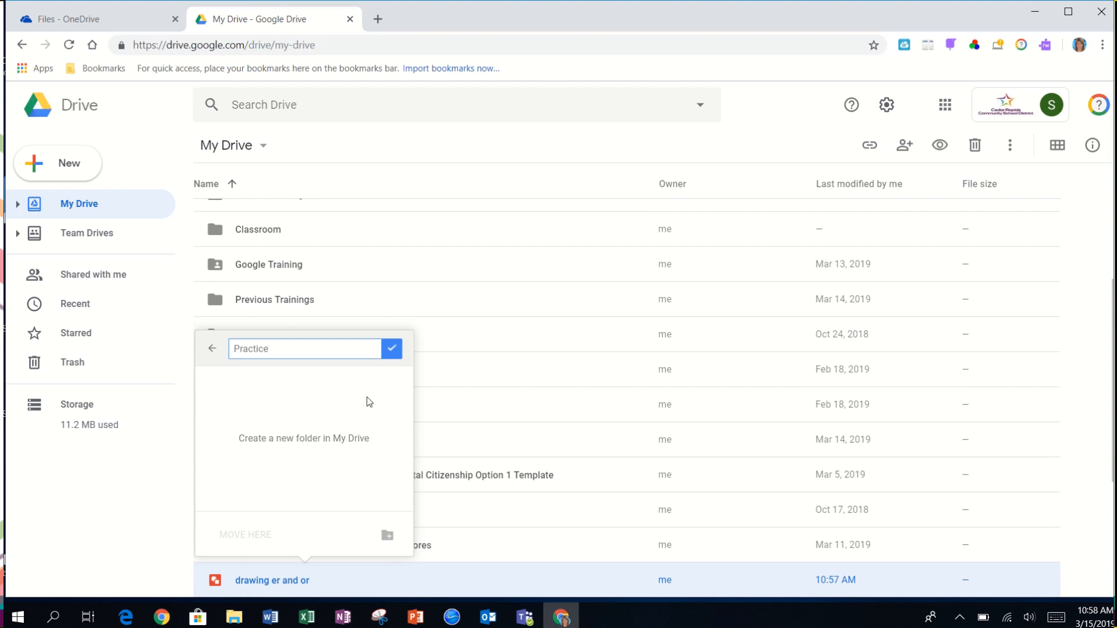
{"action": "key", "text": "Return"}
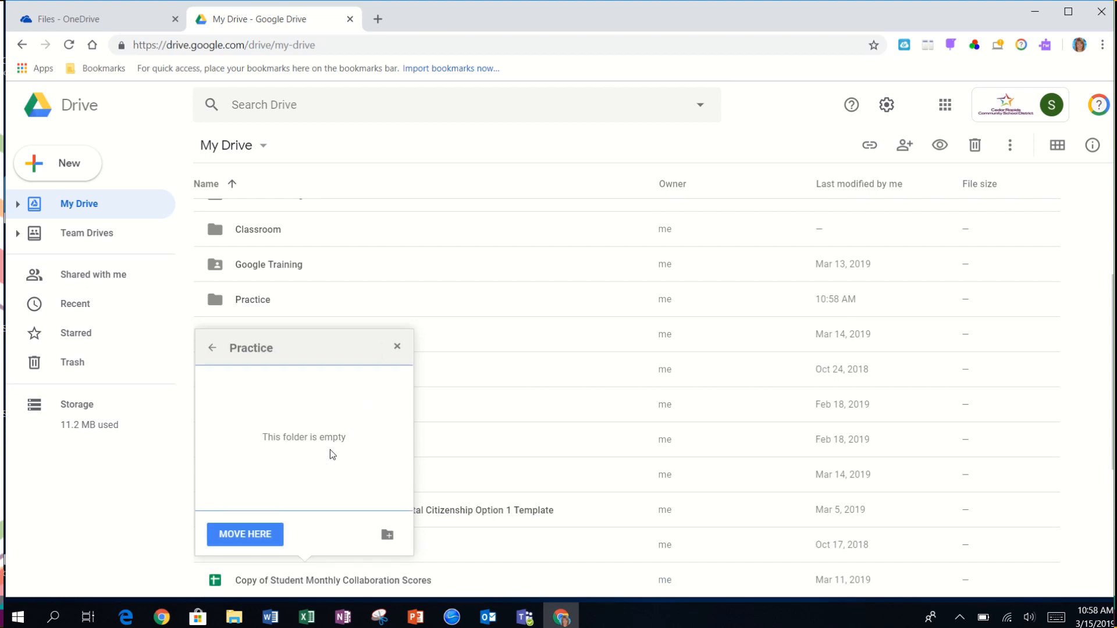
{"action": "left_click", "coordinate": [245, 533]}
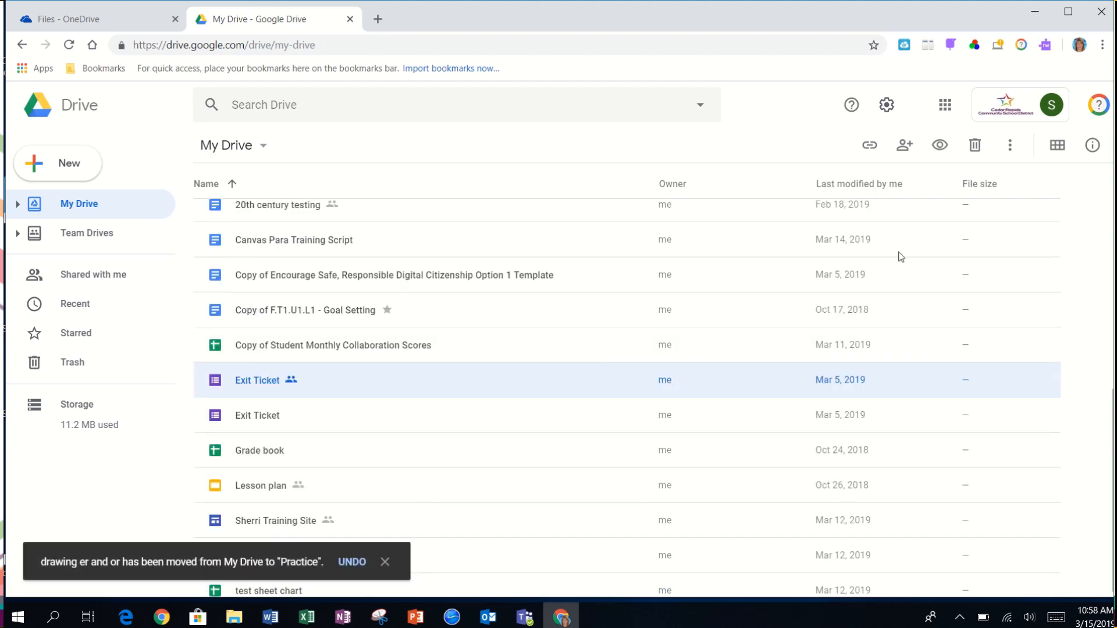
Open the Practice folder to check its contents
{"action": "scroll", "coordinate": [1109, 316], "scroll_direction": "up", "scroll_amount": 5}
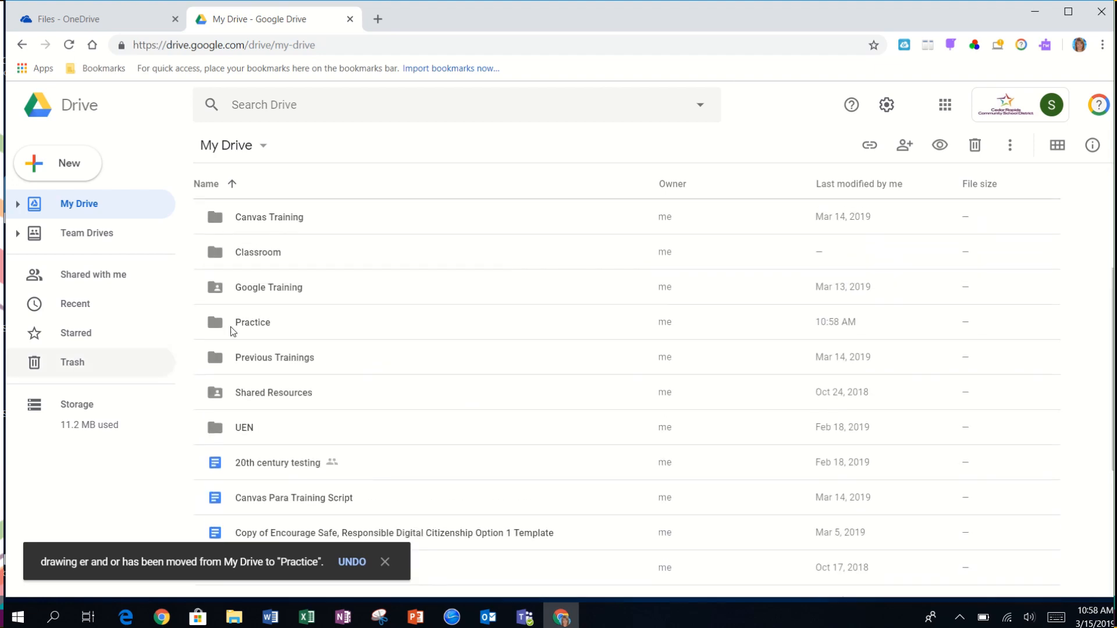
{"action": "left_click", "coordinate": [261, 325]}
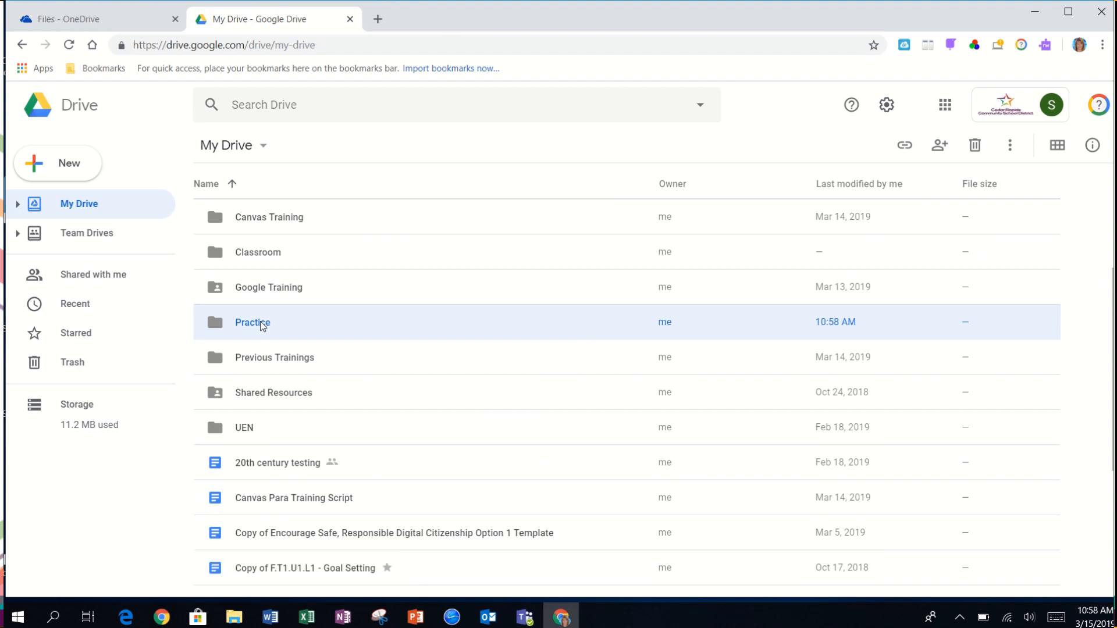
{"action": "double_click", "coordinate": [261, 324]}
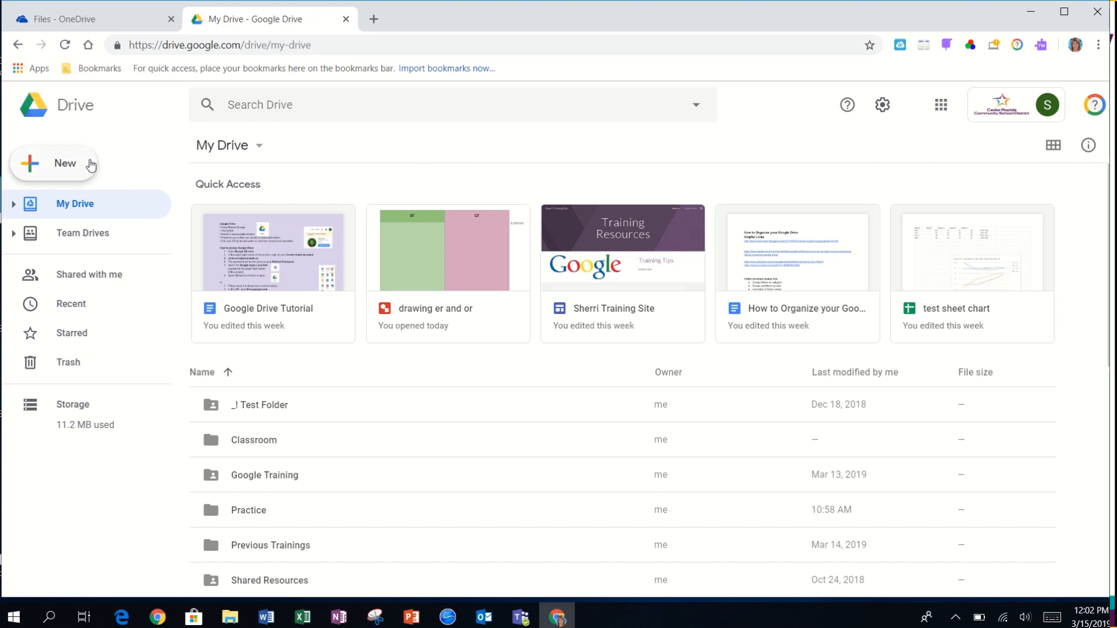
Create a new folder named Canvas Training in My Drive
{"action": "left_click", "coordinate": [90, 165]}
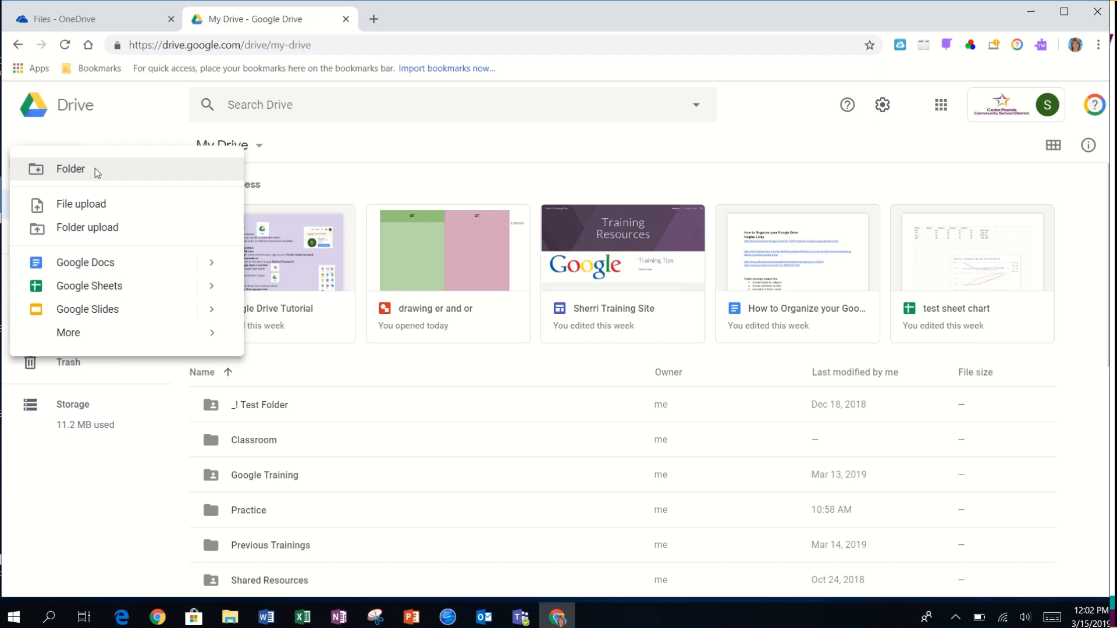
{"action": "left_click", "coordinate": [96, 169]}
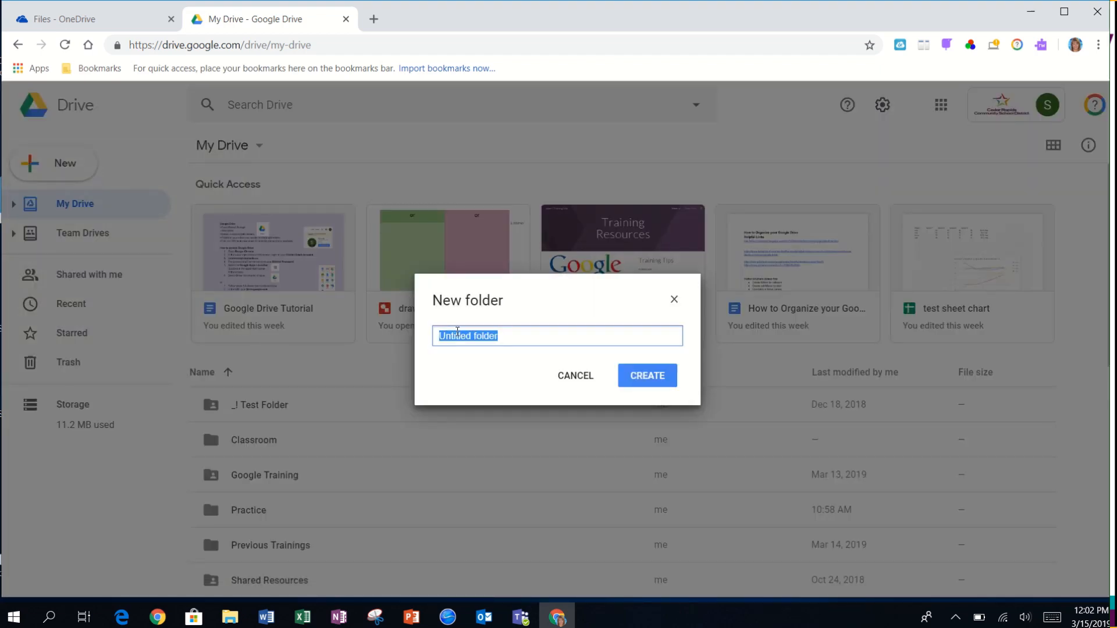
{"action": "type", "text": "Canvas Trainig"}
{"action": "key", "text": "BackSpace"}
{"action": "type", "text": "ng"}
{"action": "left_click", "coordinate": [640, 378]}
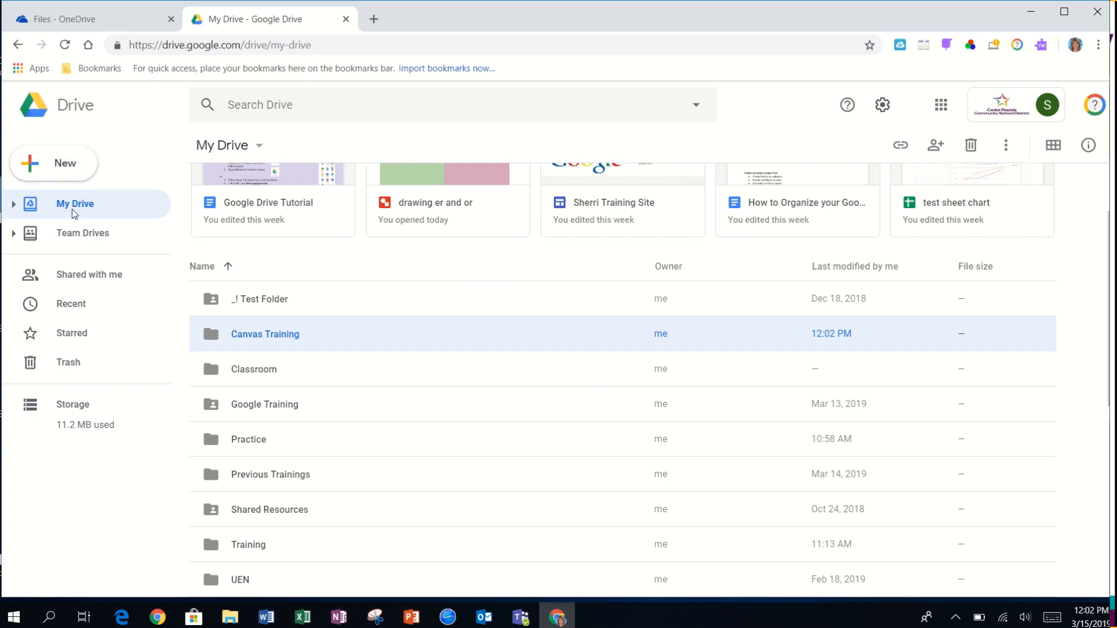
Expand the My Drive folder tree and create a subfolder named Para Training inside Canvas Training
{"action": "left_click", "coordinate": [14, 206]}
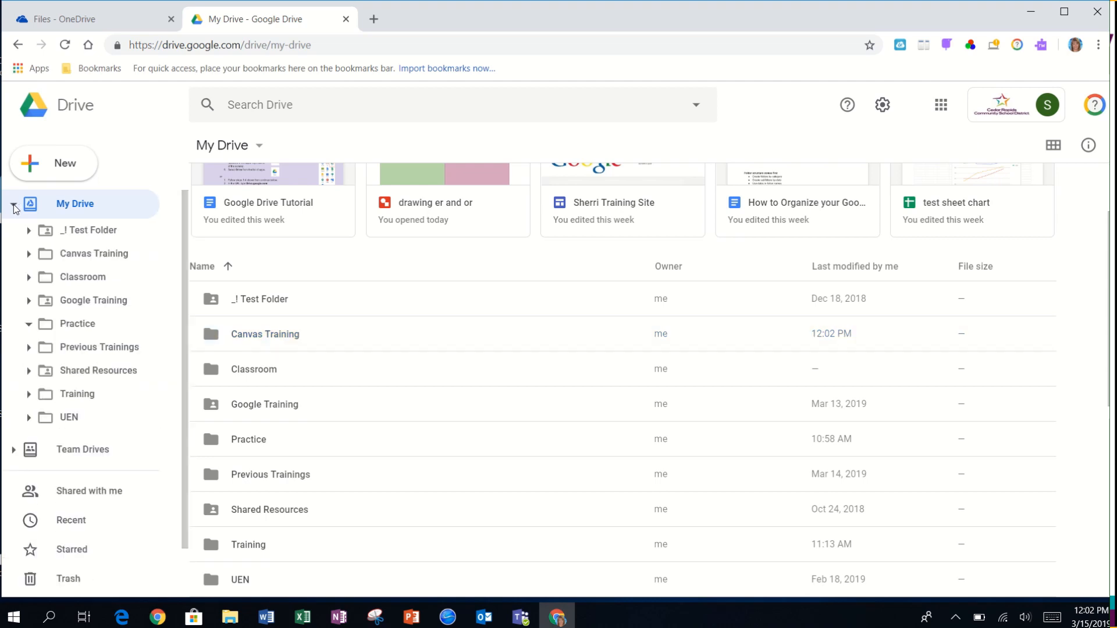
{"action": "right_click", "coordinate": [117, 255]}
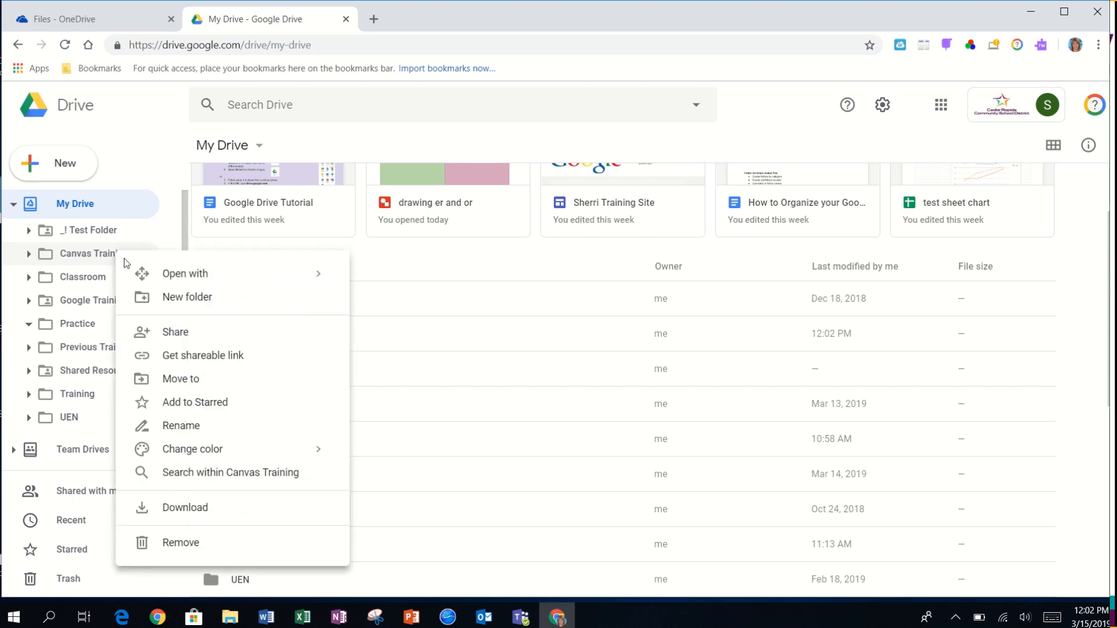
{"action": "left_click", "coordinate": [208, 299]}
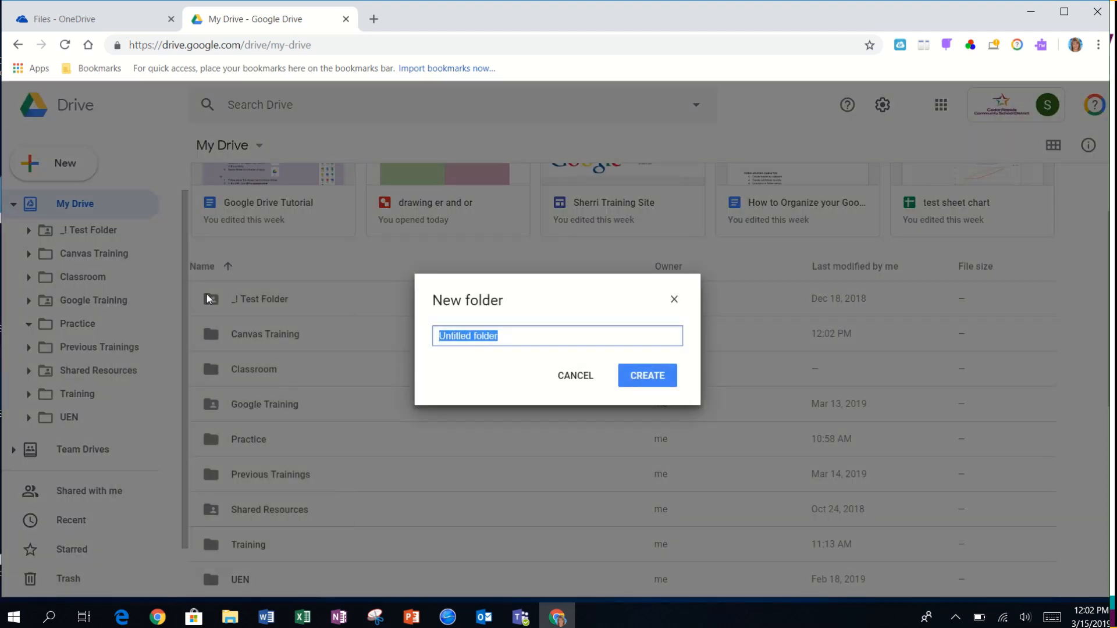
{"action": "type", "text": "Pa"}
{"action": "key", "text": "BackSpace"}
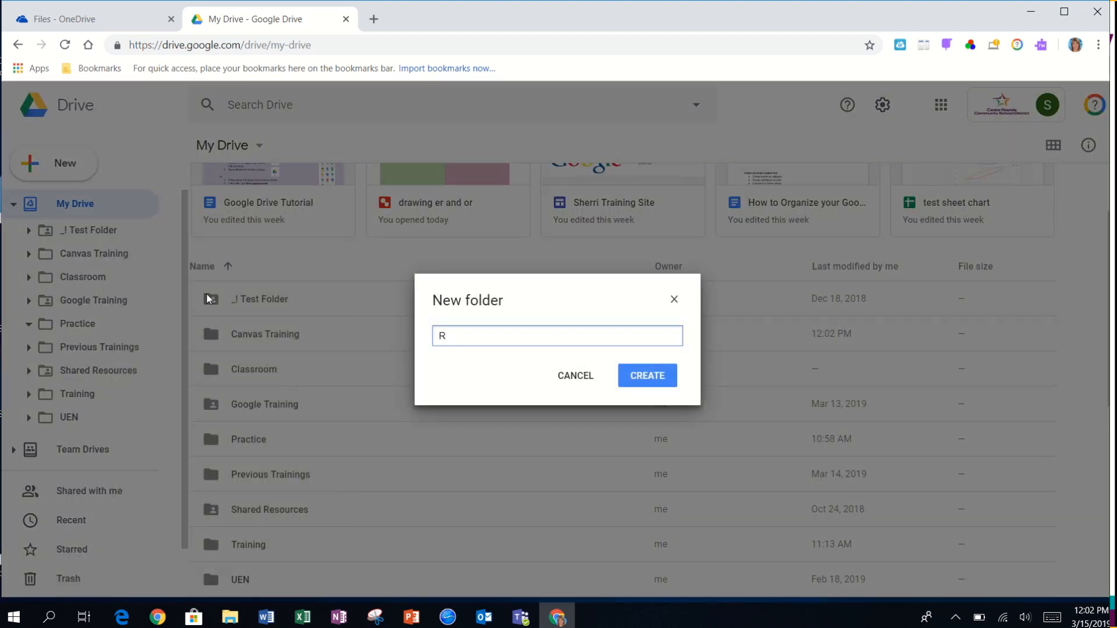
{"action": "key", "text": "BackSpace"}
{"action": "type", "text": "Para Training"}
{"action": "left_click", "coordinate": [663, 383]}
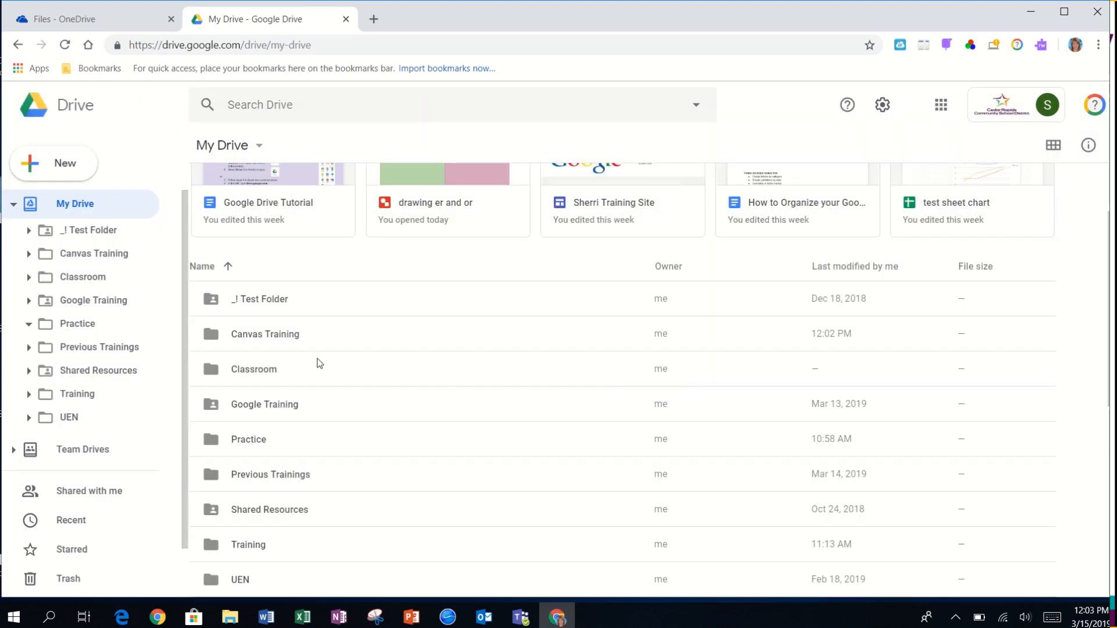
Expand Canvas Training in the folder tree and move the Canvas Para Training Script document into Para Training
{"action": "left_click", "coordinate": [29, 254]}
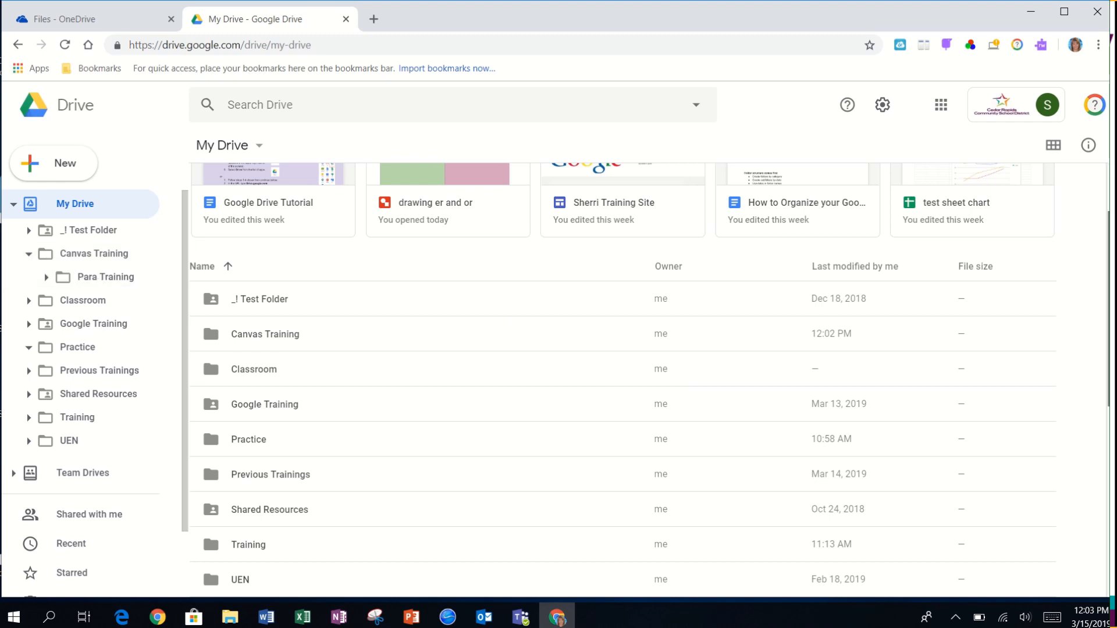
{"action": "scroll", "coordinate": [1098, 372], "scroll_direction": "down", "scroll_amount": 5}
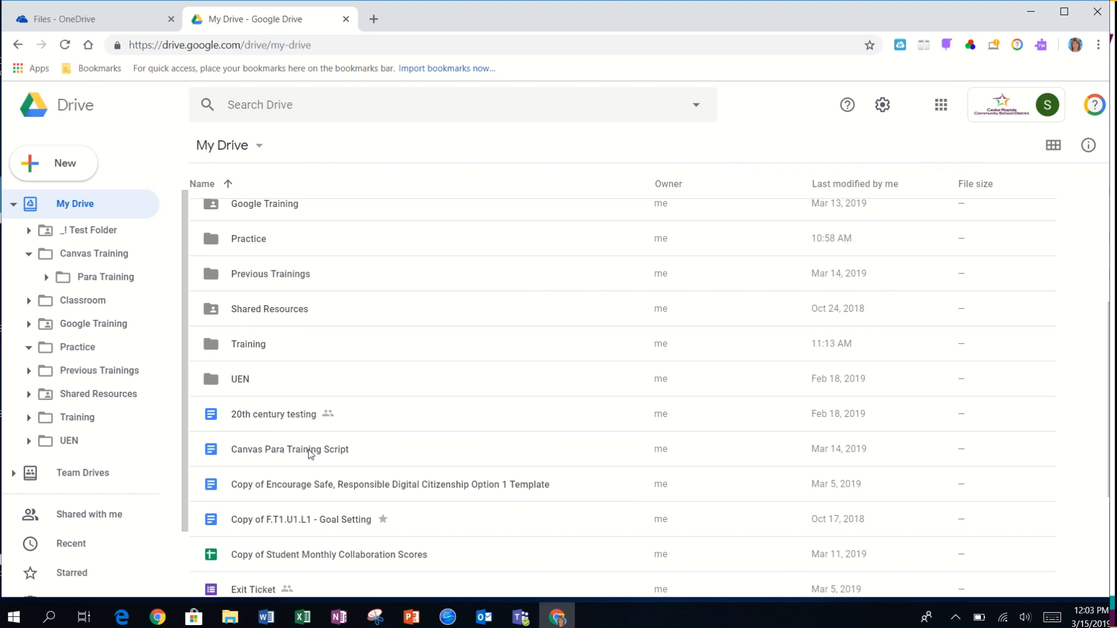
{"action": "left_click_drag", "start_coordinate": [310, 454], "coordinate": [128, 285]}
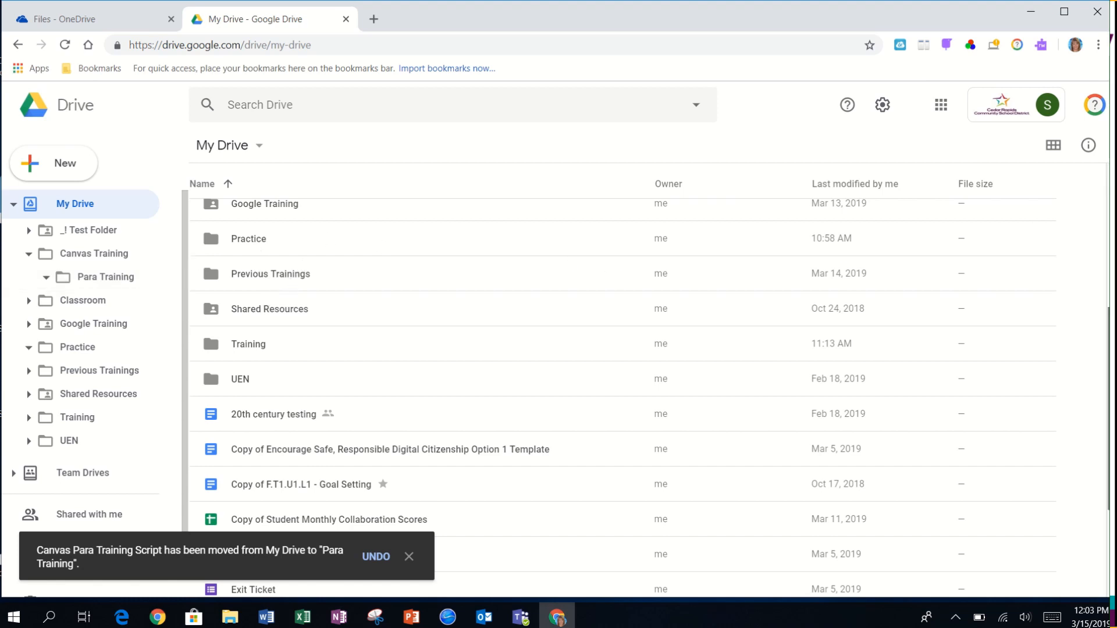
Open the Canvas Training folder and its Para Training subfolder to check the contents
{"action": "scroll", "coordinate": [604, 333], "scroll_direction": "up", "scroll_amount": 4}
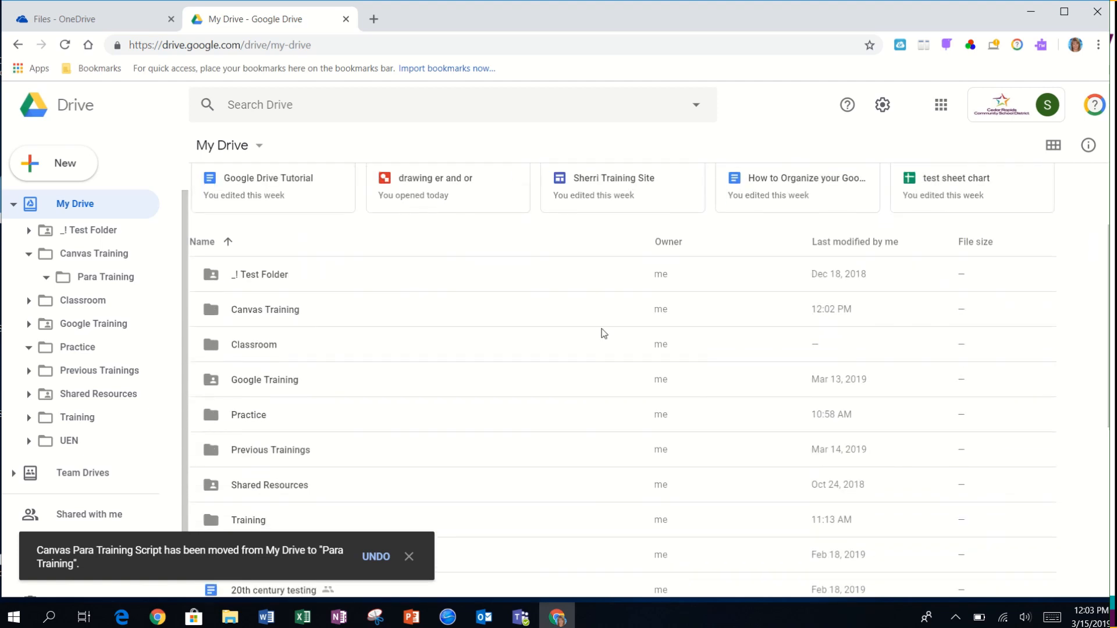
{"action": "double_click", "coordinate": [260, 310]}
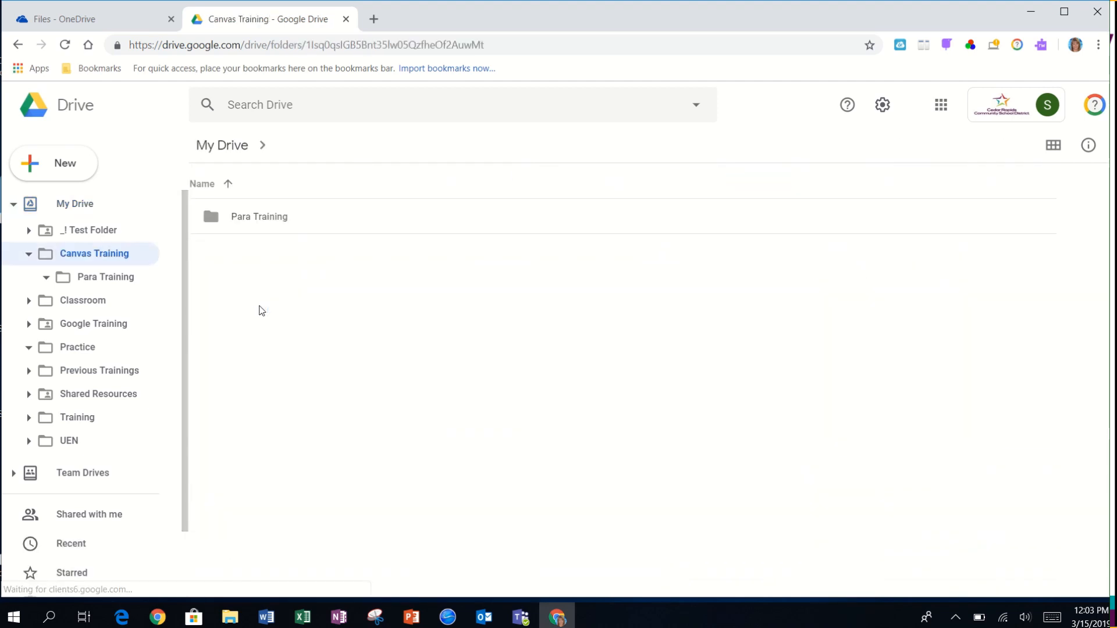
{"action": "double_click", "coordinate": [265, 221]}
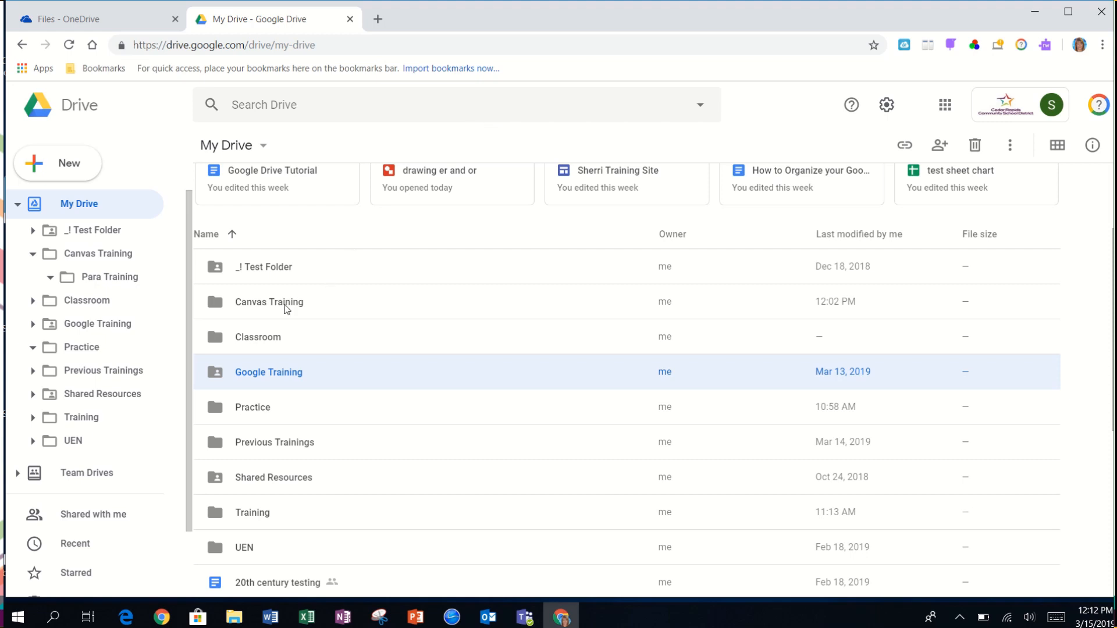
Change the Canvas Training folder's color to red
{"action": "right_click", "coordinate": [215, 304]}
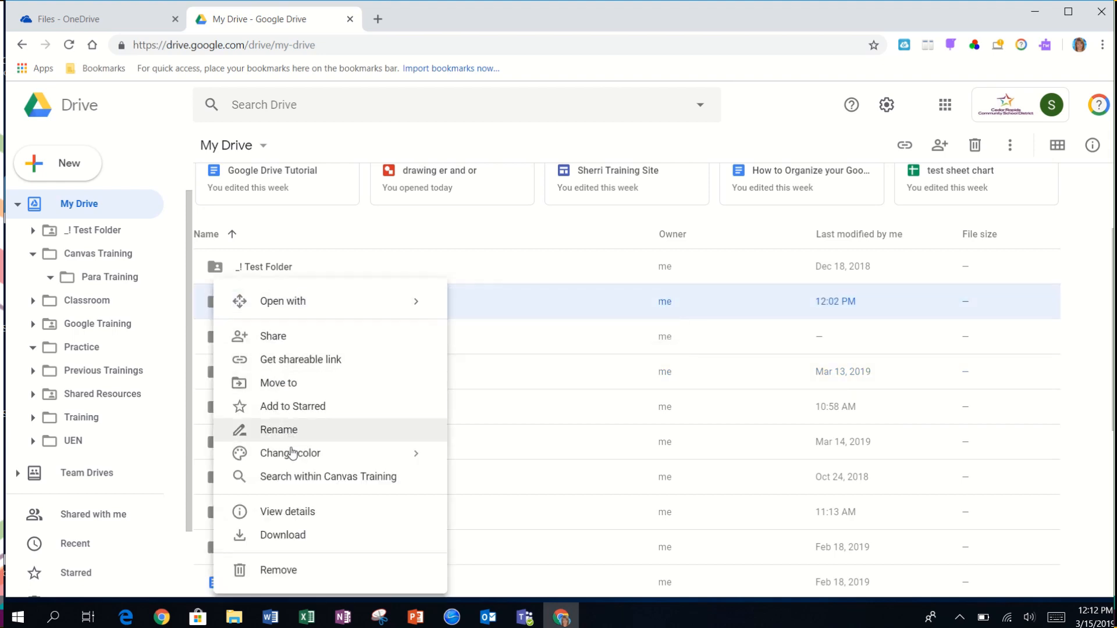
{"action": "mouse_move", "coordinate": [293, 453]}
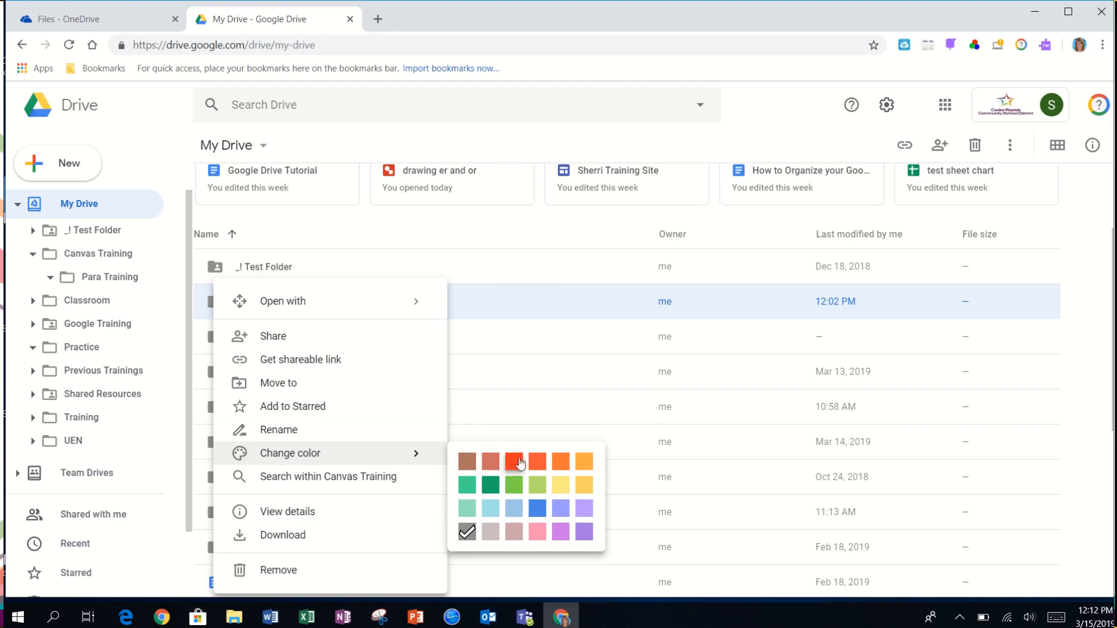
{"action": "left_click", "coordinate": [514, 462]}
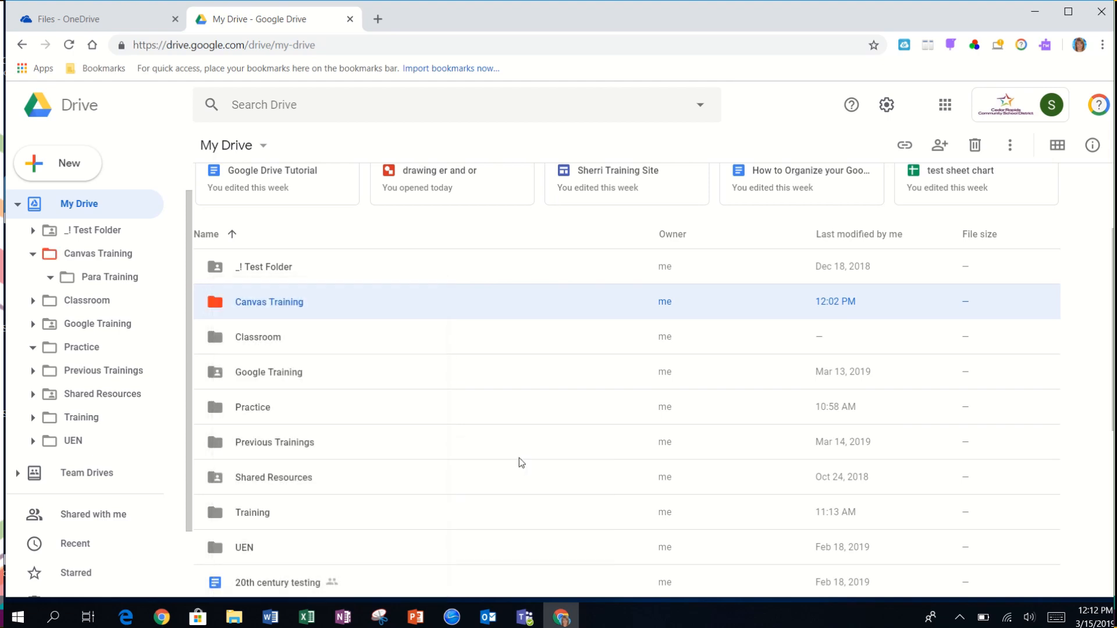
Change the Google Training folder's color to red
{"action": "right_click", "coordinate": [217, 372]}
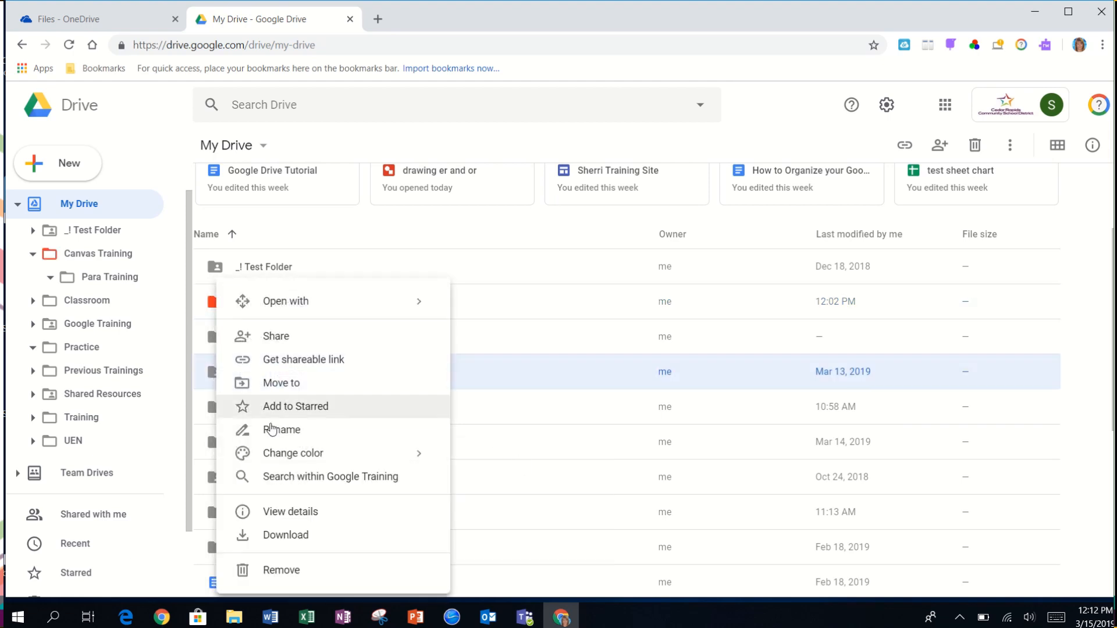
{"action": "mouse_move", "coordinate": [289, 451]}
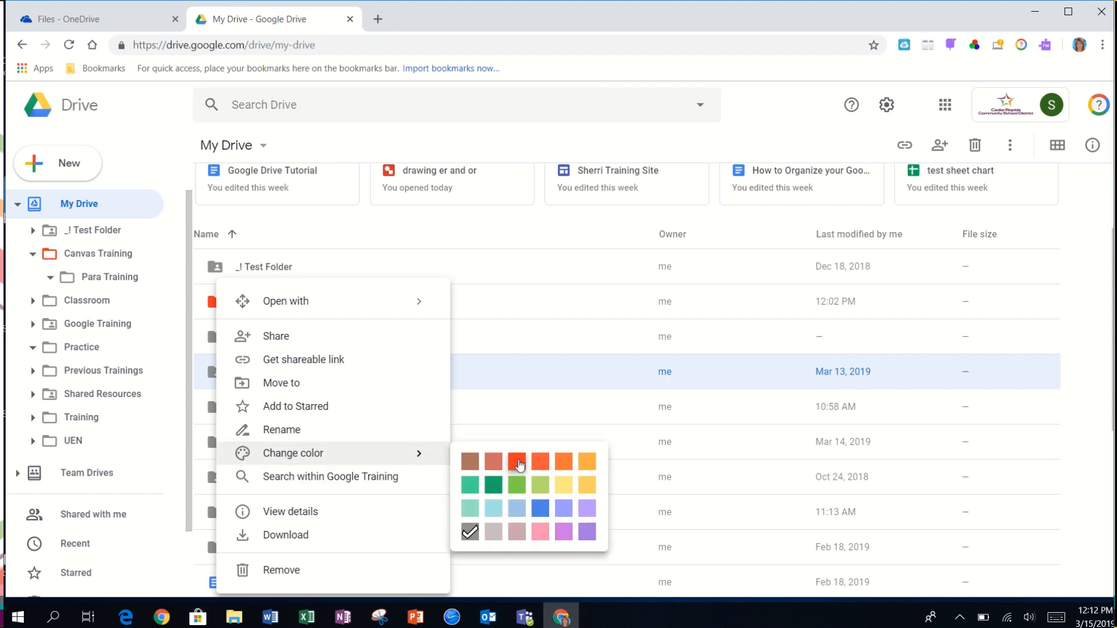
{"action": "left_click", "coordinate": [518, 462]}
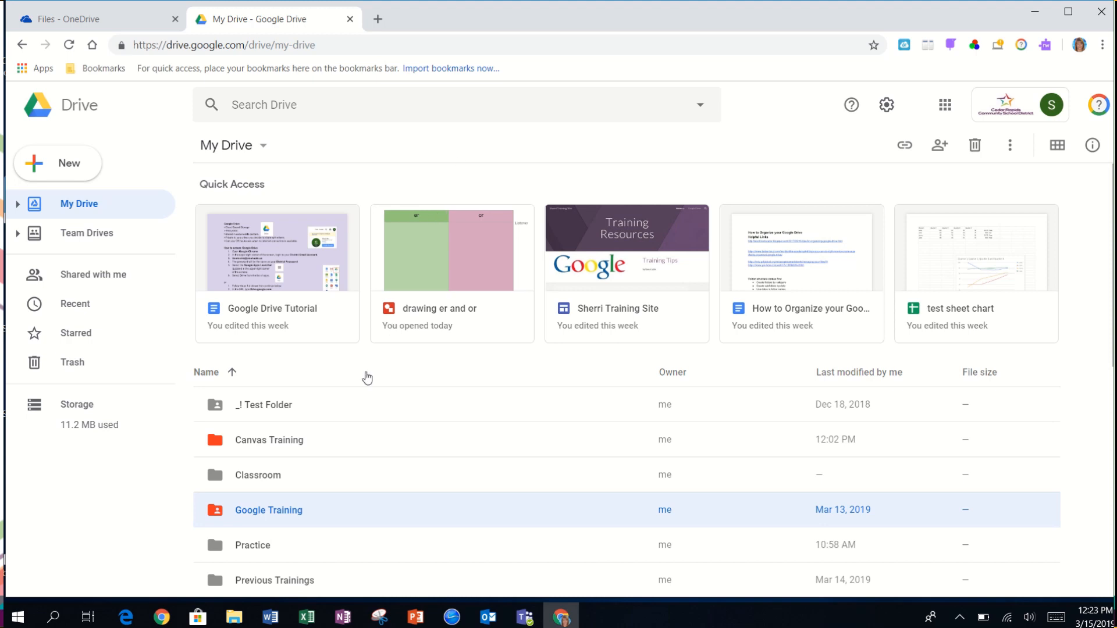
Add the Canvas Training and Google Training folders to Starred, check the Starred list and return to My Drive
{"action": "right_click", "coordinate": [302, 442]}
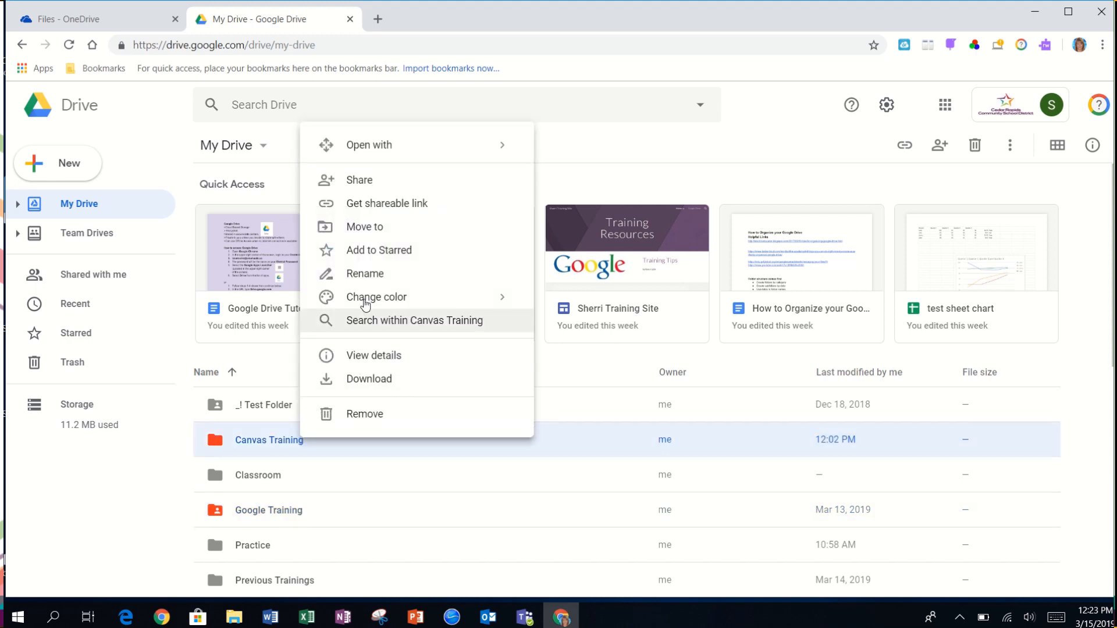
{"action": "left_click", "coordinate": [391, 249]}
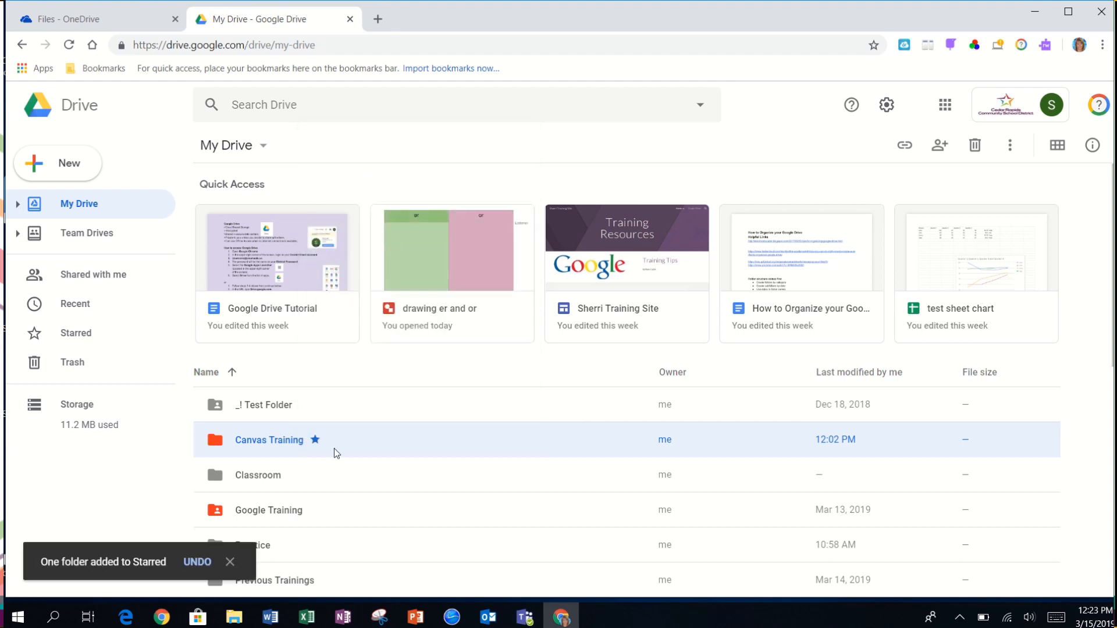
{"action": "right_click", "coordinate": [293, 519]}
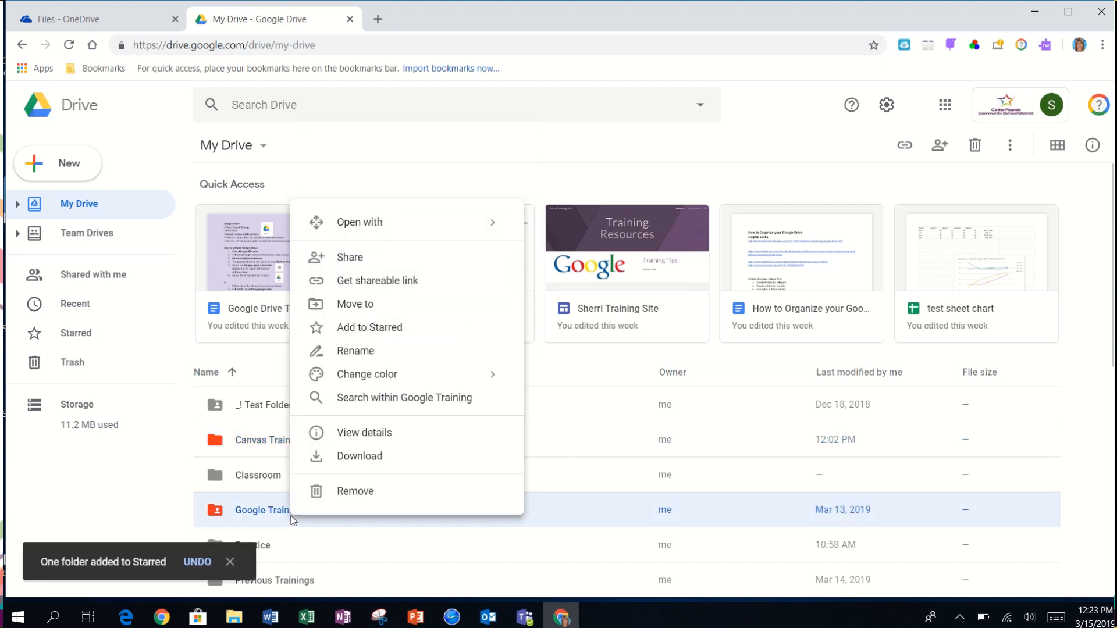
{"action": "left_click", "coordinate": [361, 327]}
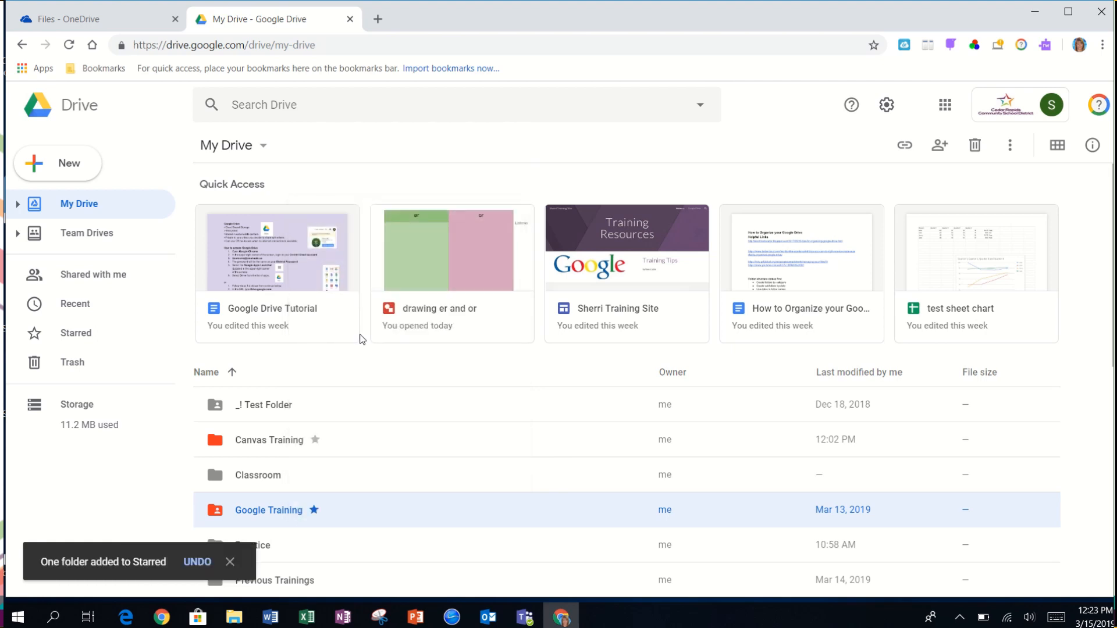
{"action": "left_click", "coordinate": [85, 340]}
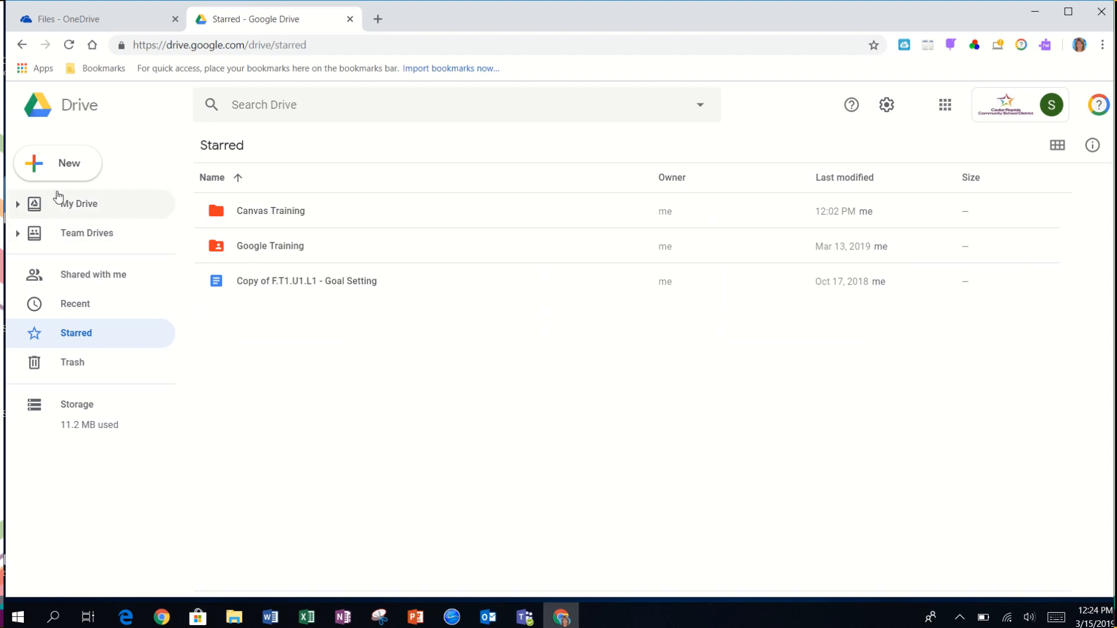
{"action": "left_click", "coordinate": [58, 201]}
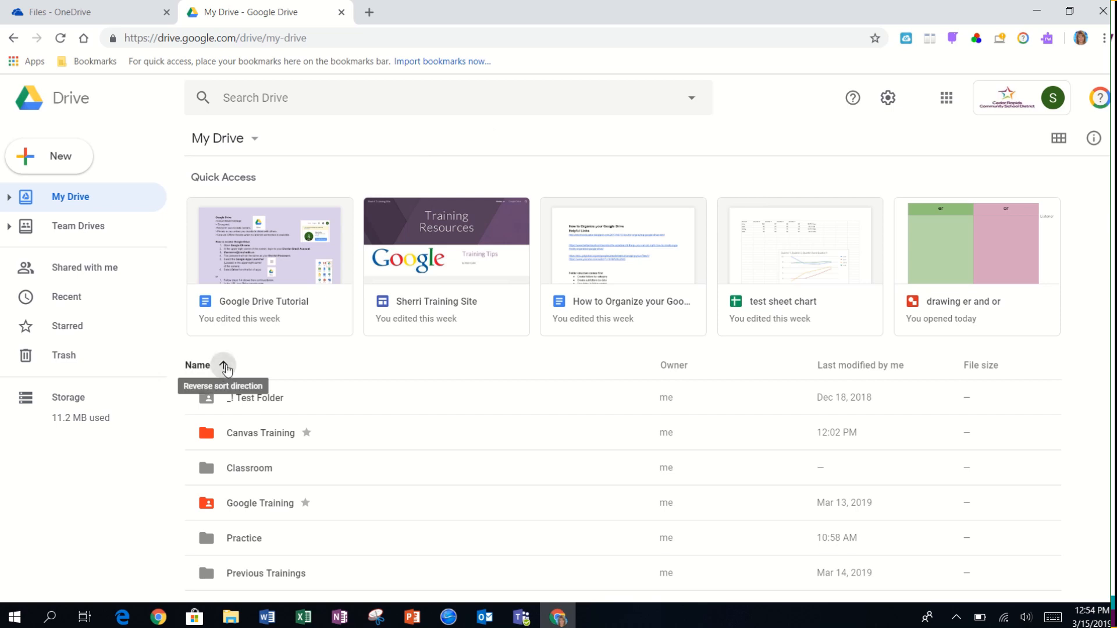
Reverse the file list's name sort and restore ascending order, and view the date options for the last-modified column
{"action": "left_click", "coordinate": [224, 366]}
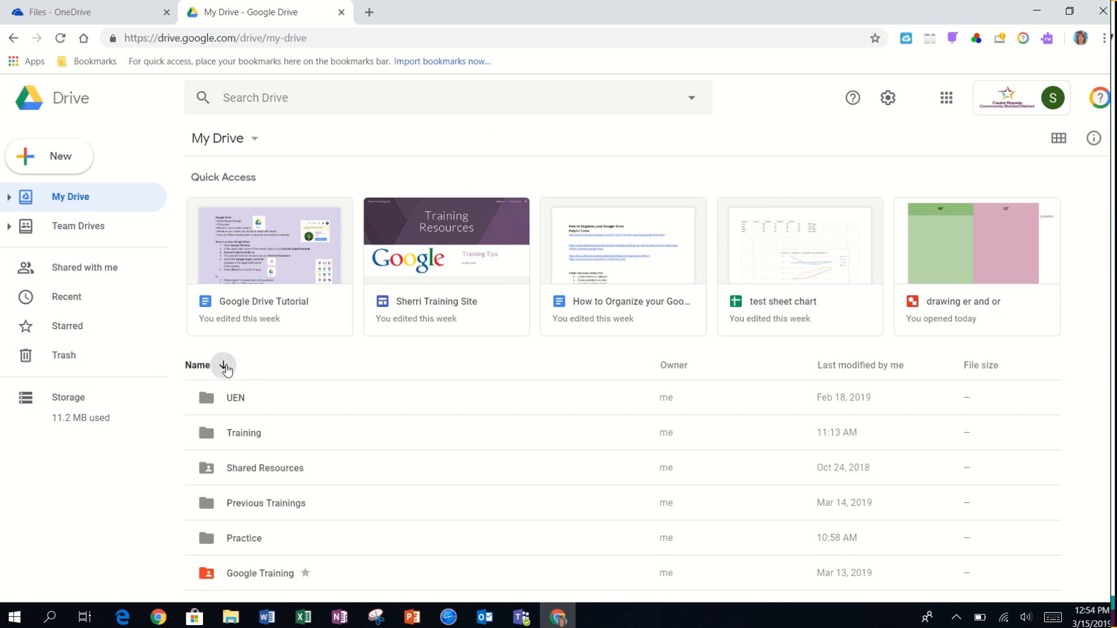
{"action": "left_click", "coordinate": [224, 365]}
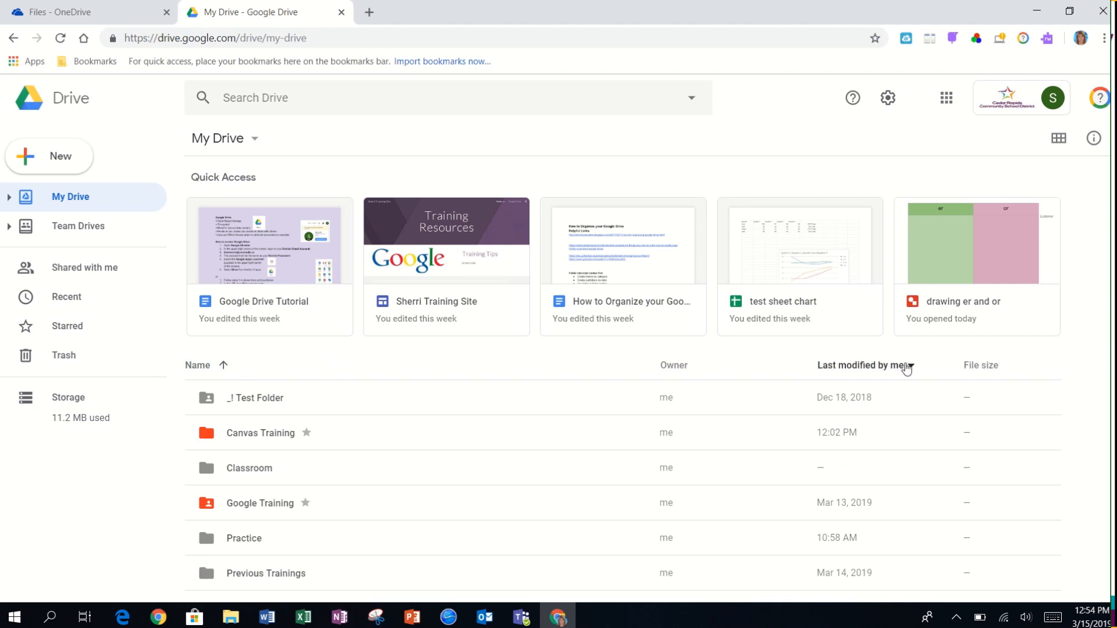
{"action": "left_click", "coordinate": [908, 366]}
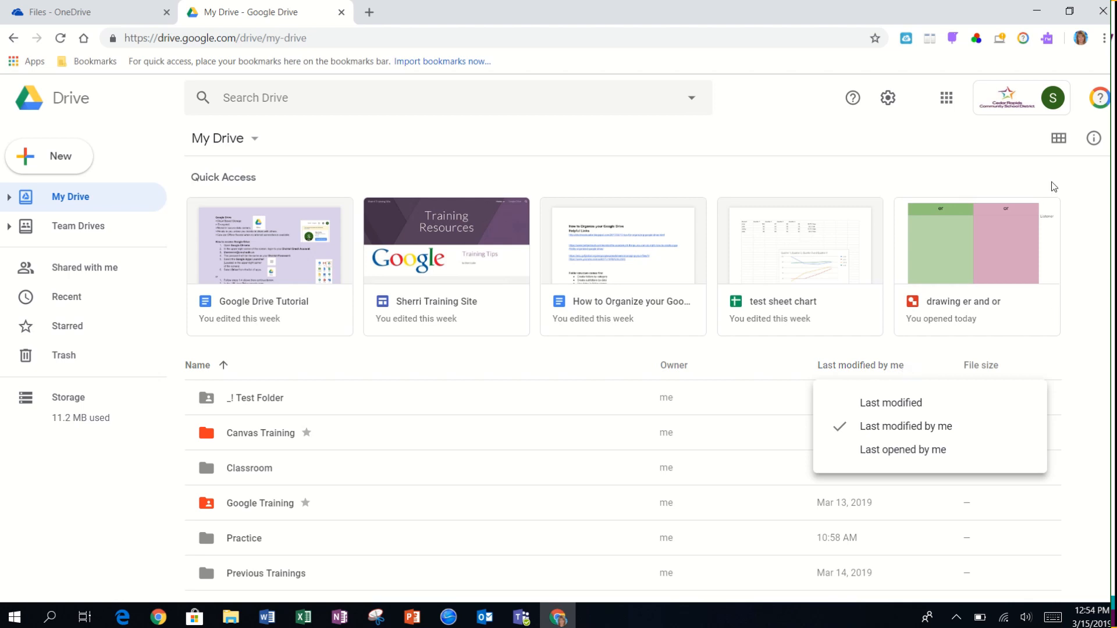
{"action": "left_click", "coordinate": [1072, 199]}
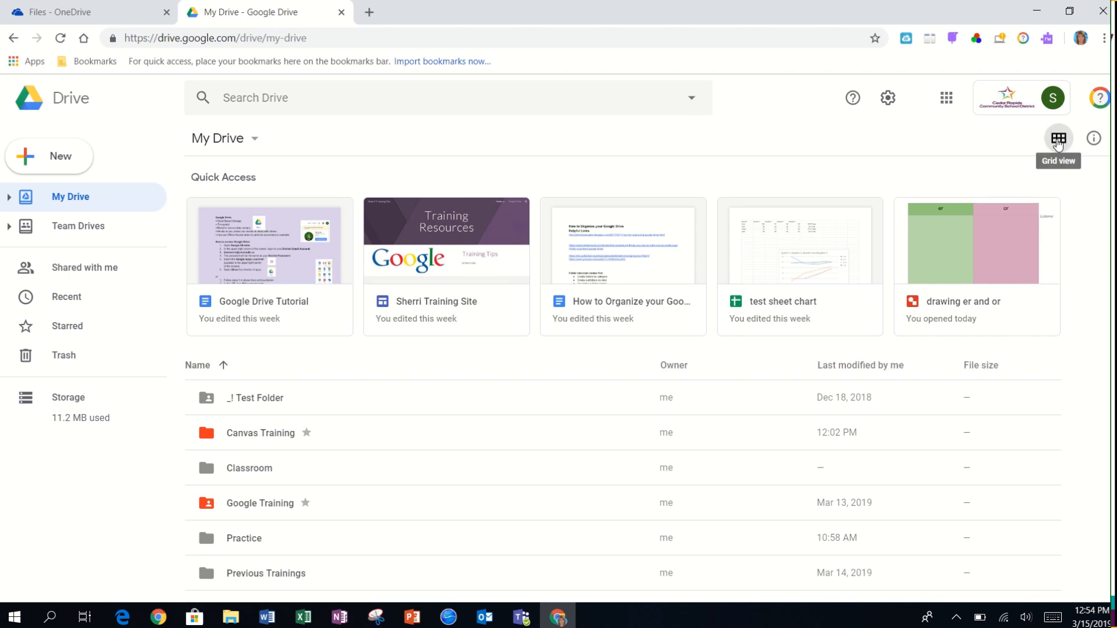
Switch My Drive to grid view, view the available sort options without changing them, and look through the file thumbnails
{"action": "left_click", "coordinate": [1058, 139]}
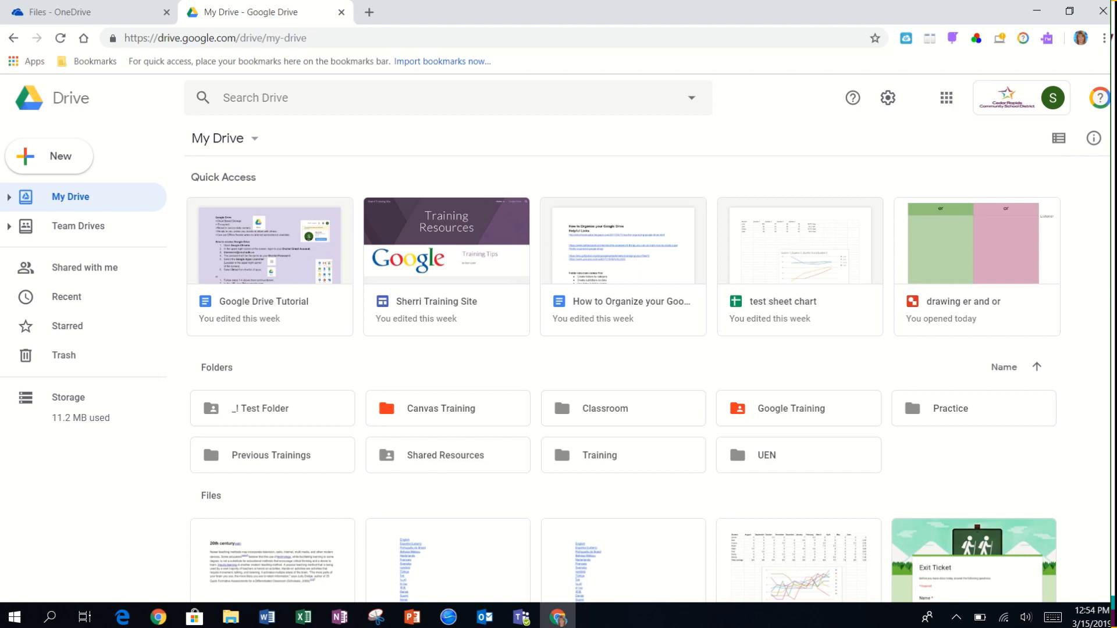
{"action": "scroll", "coordinate": [1105, 390], "scroll_direction": "down", "scroll_amount": 3}
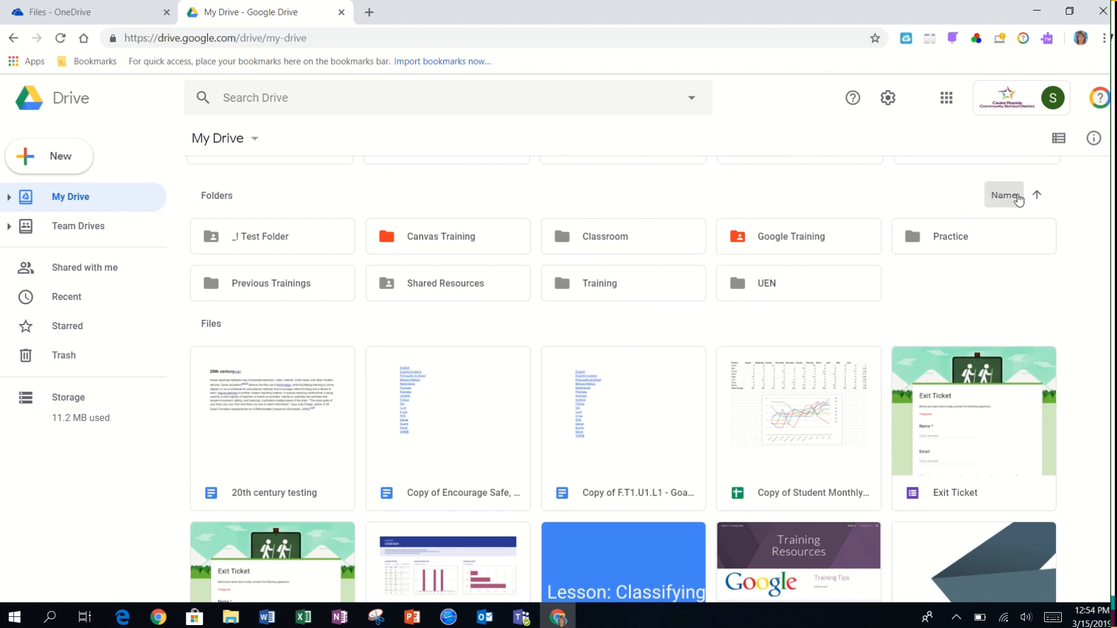
{"action": "left_click", "coordinate": [1004, 196]}
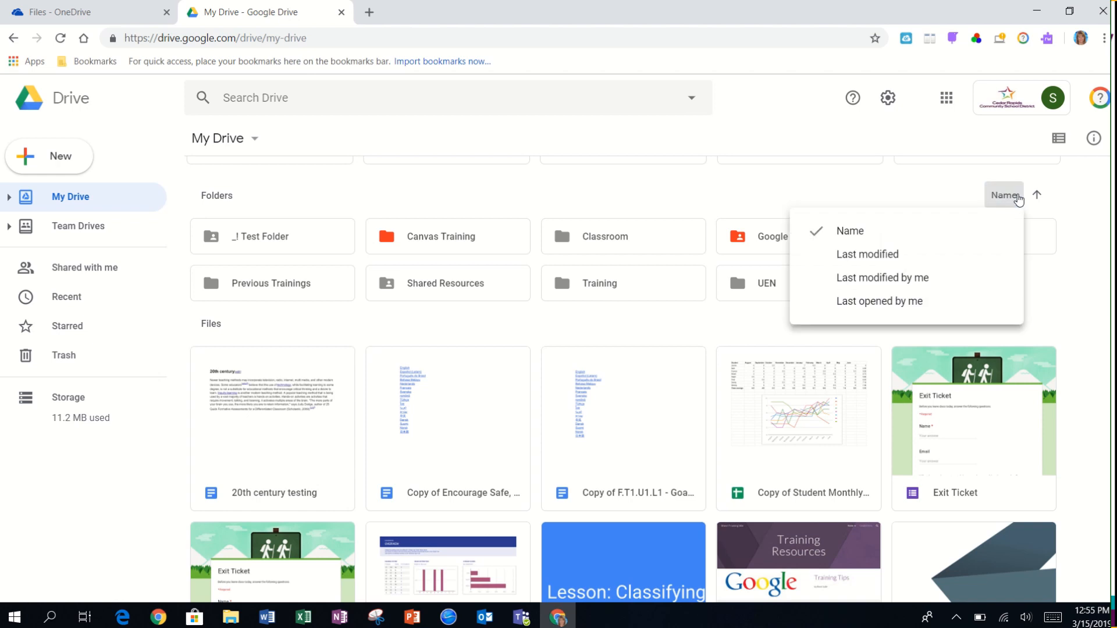
{"action": "left_click", "coordinate": [951, 196]}
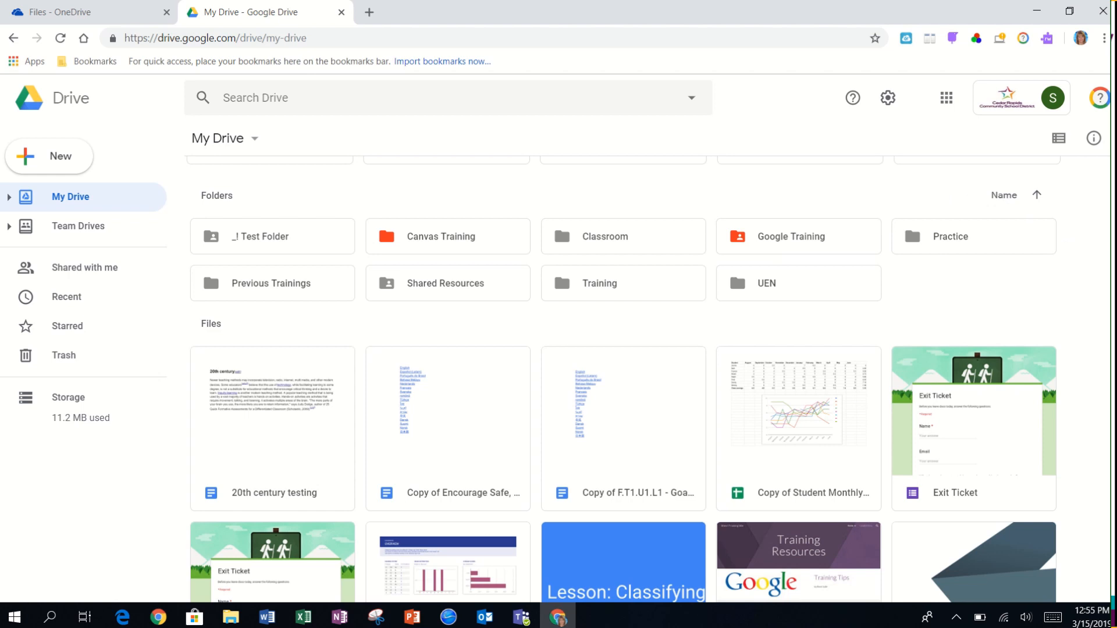
{"action": "scroll", "coordinate": [754, 426], "scroll_direction": "down", "scroll_amount": 4}
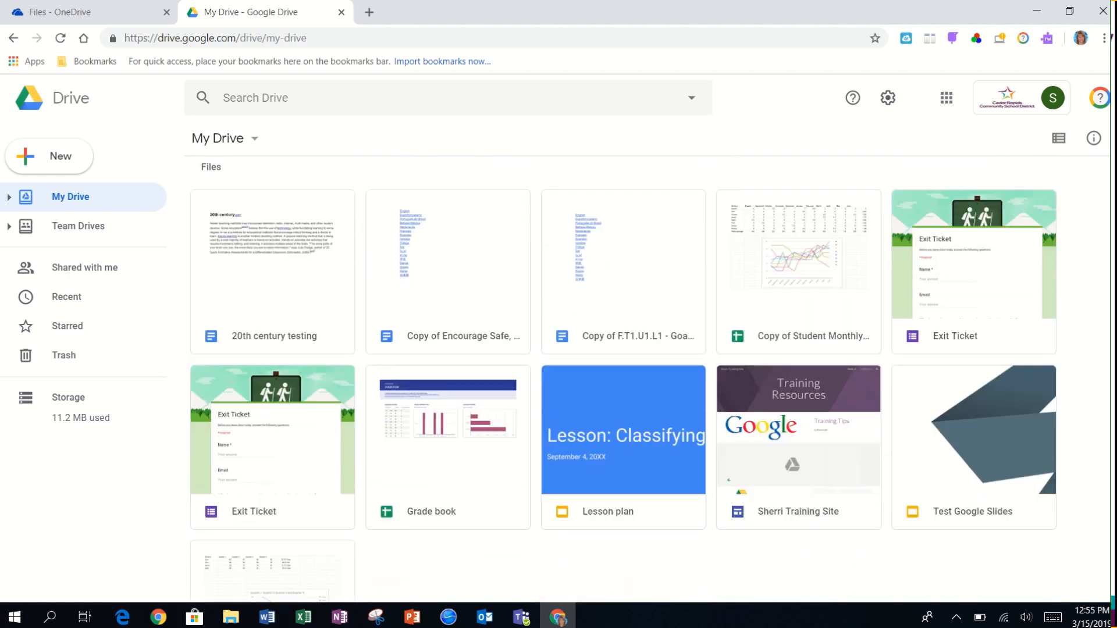